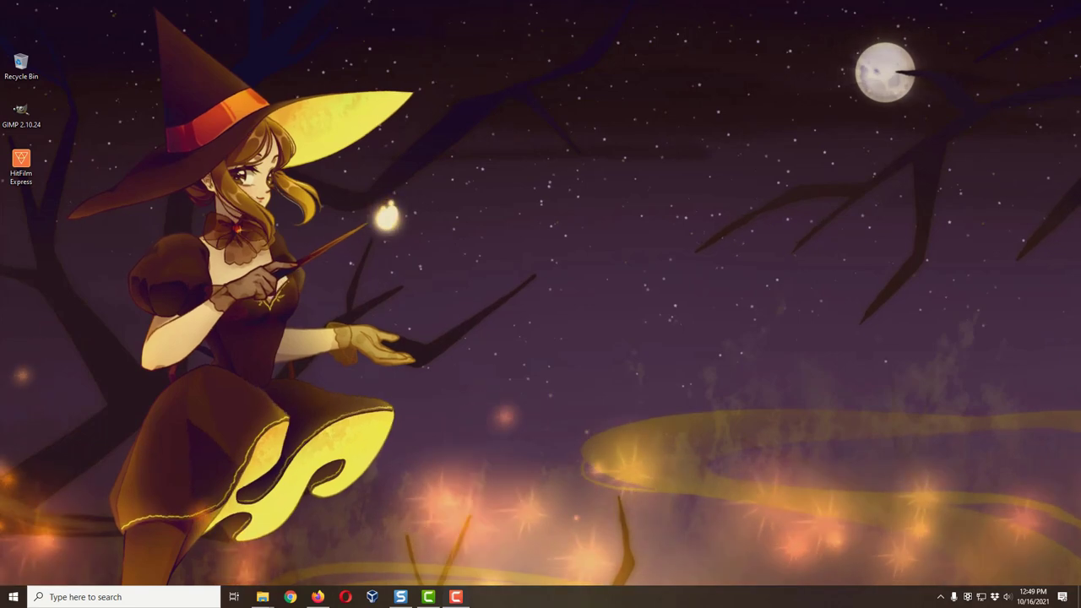
- Open HitFilm Express and create a new project with the 1080p Full HD @ 30 fps template
{"action": "double_click", "coordinate": [19, 167]}
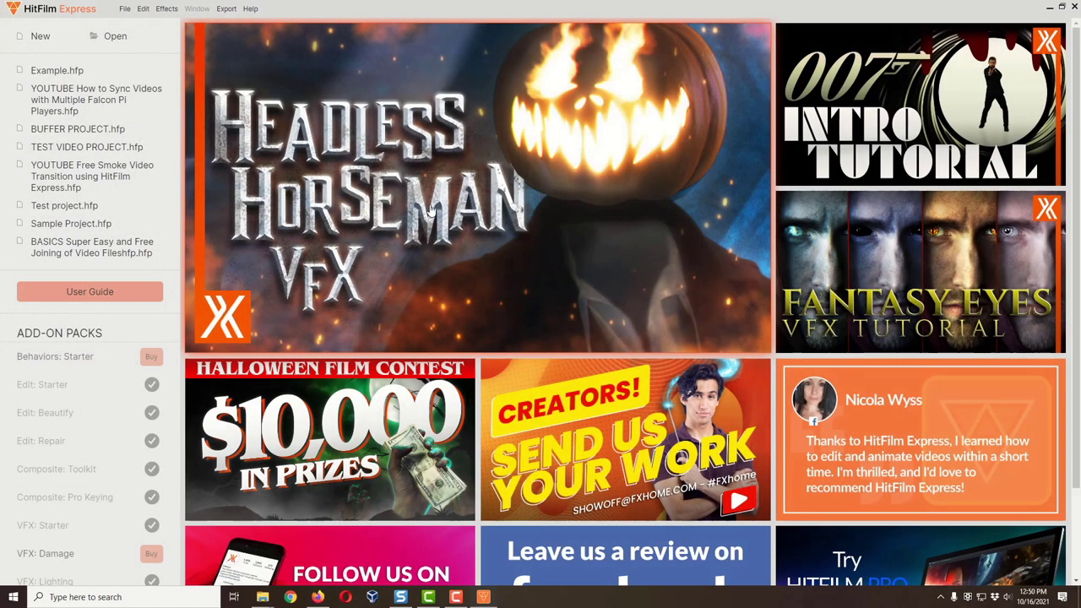
{"action": "left_click", "coordinate": [41, 37]}
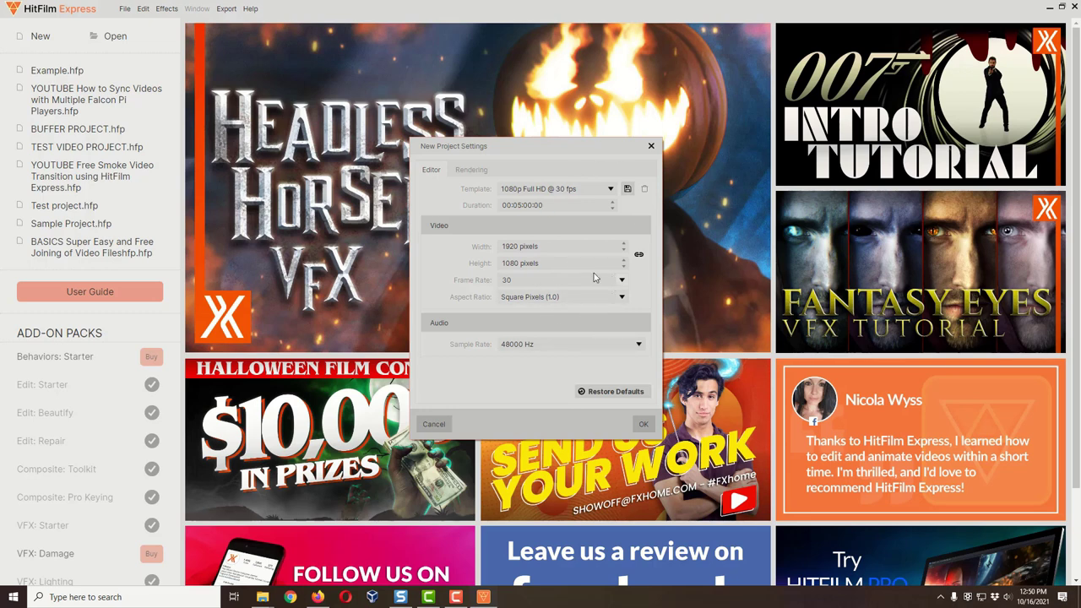
{"action": "left_click", "coordinate": [645, 425]}
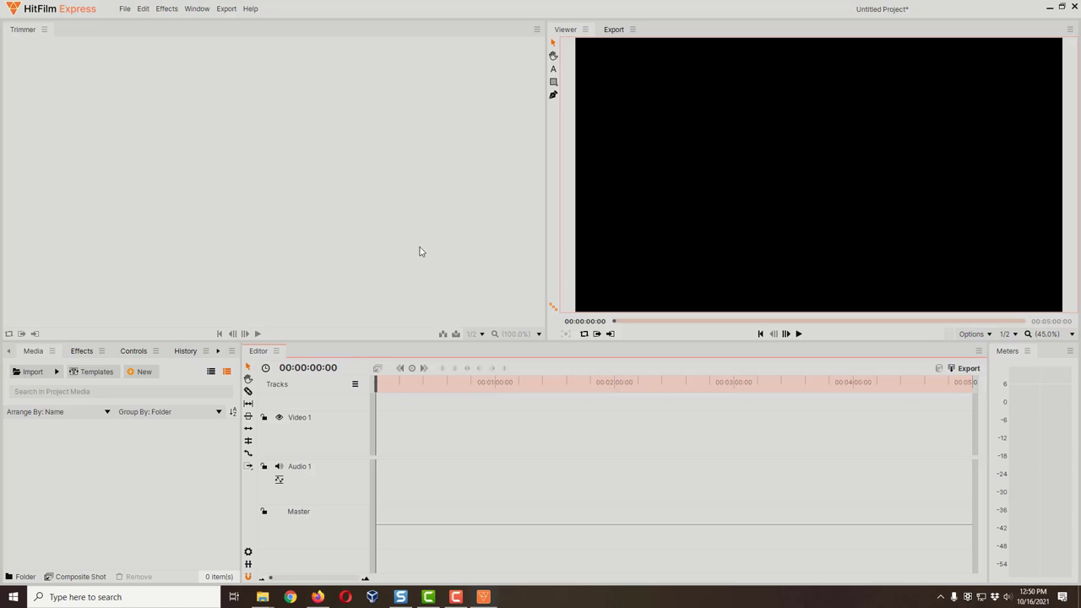
- Import the video MM_Lady_MirrorMirror_Win_H.mp4 from the RESOURCES folder into the project media
{"action": "left_click", "coordinate": [28, 359]}
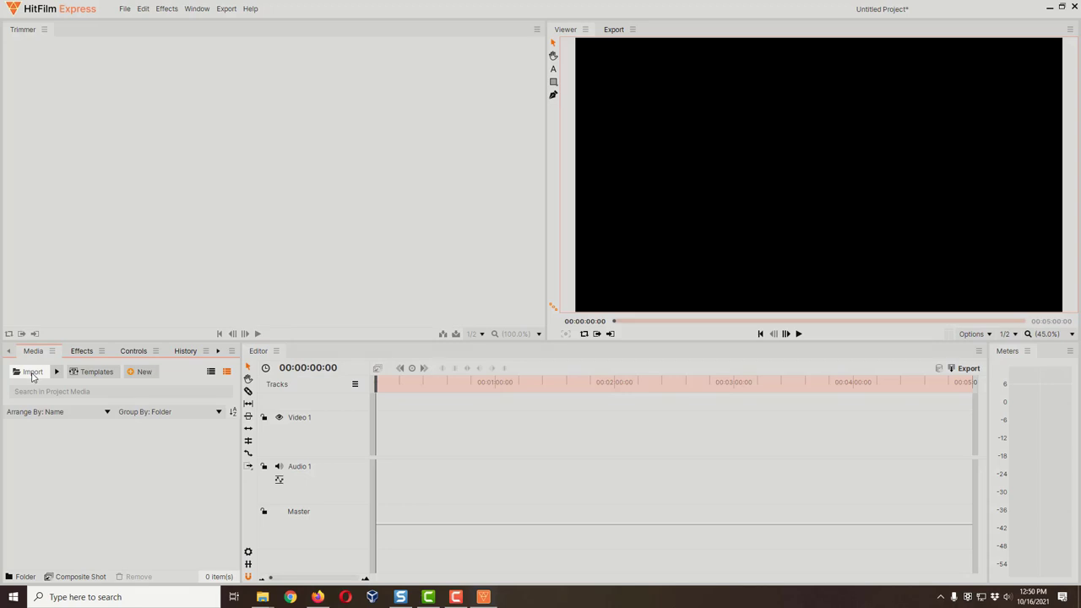
{"action": "left_click", "coordinate": [32, 373]}
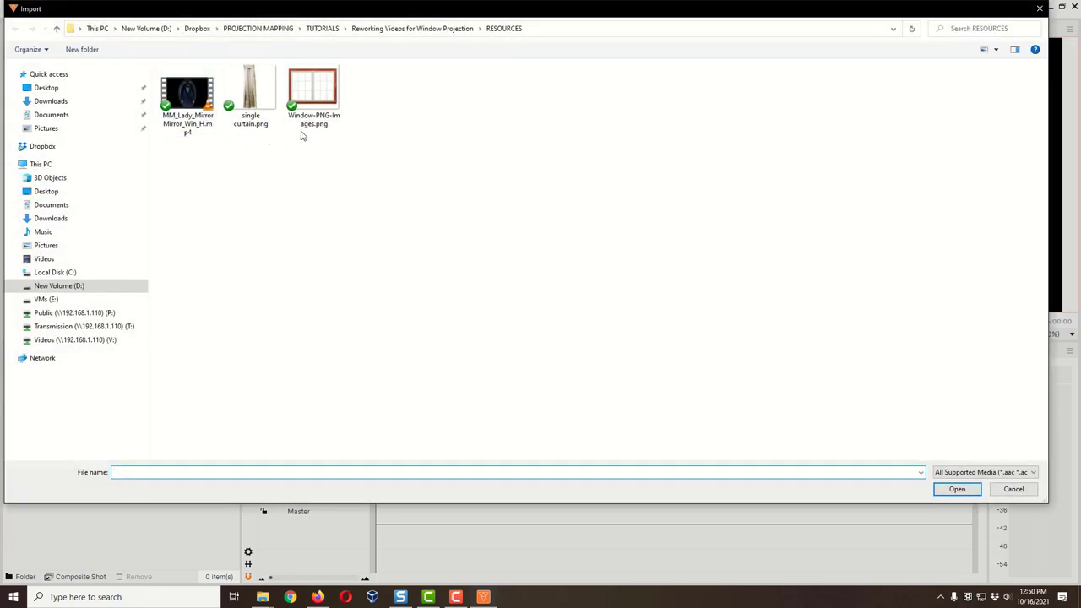
{"action": "left_click", "coordinate": [199, 130]}
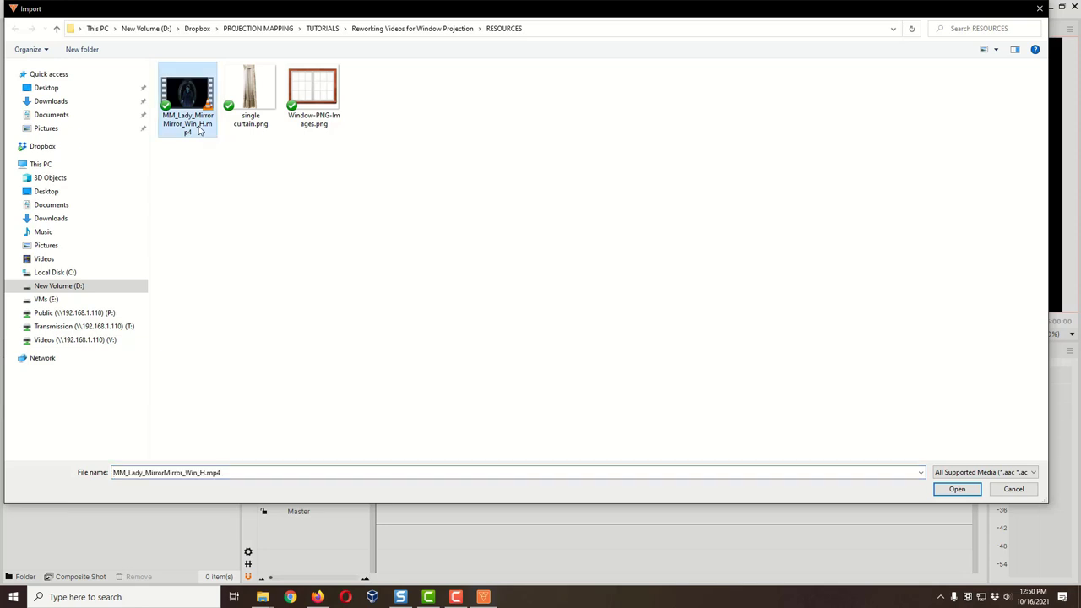
{"action": "left_click", "coordinate": [957, 489]}
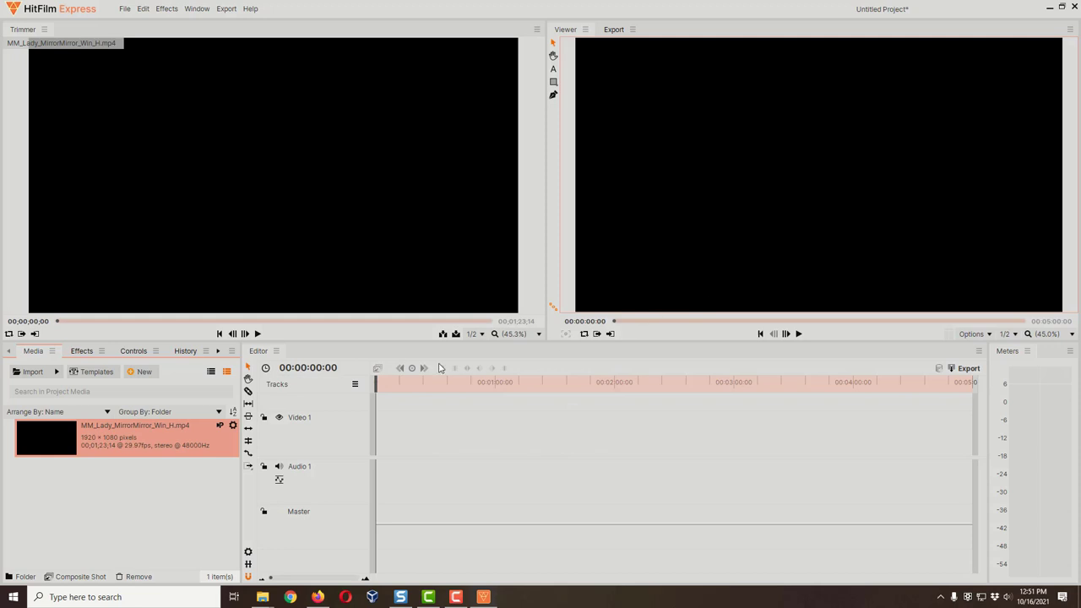
- Set the imported video's out point at 00;00;36;04 in the Trimmer, where only the empty mirror is shown
{"action": "left_click", "coordinate": [60, 322]}
{"action": "left_click_drag", "start_coordinate": [59, 325], "coordinate": [244, 321]}
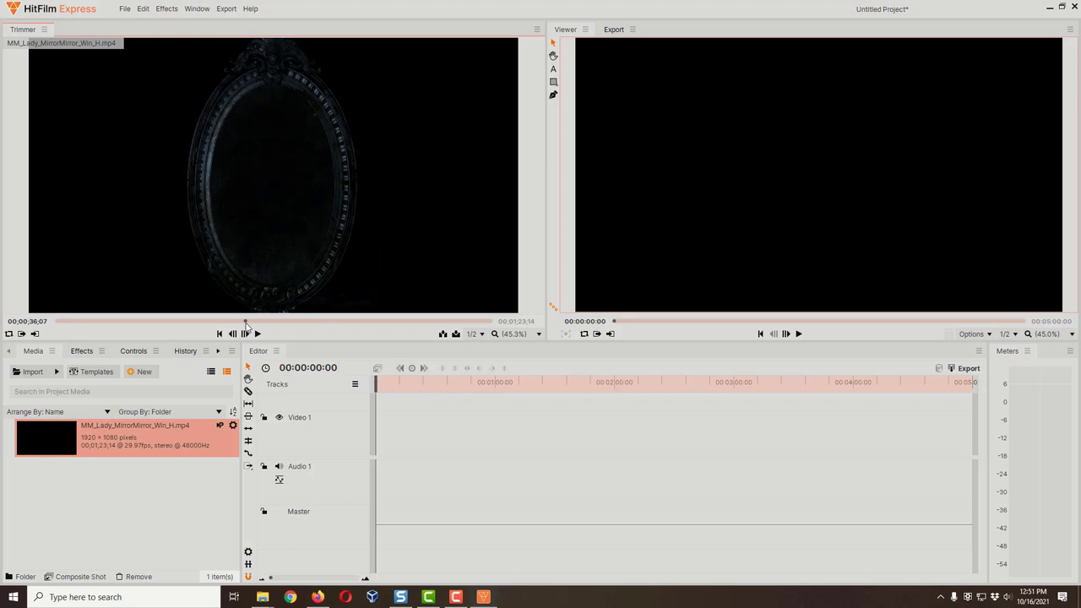
{"action": "mouse_move", "coordinate": [245, 324]}
{"action": "left_mouse_down"}
{"action": "mouse_move", "coordinate": [260, 325]}
{"action": "mouse_move", "coordinate": [246, 326]}
{"action": "left_mouse_up"}
{"action": "mouse_move", "coordinate": [307, 149]}
{"action": "mouse_move", "coordinate": [246, 214]}
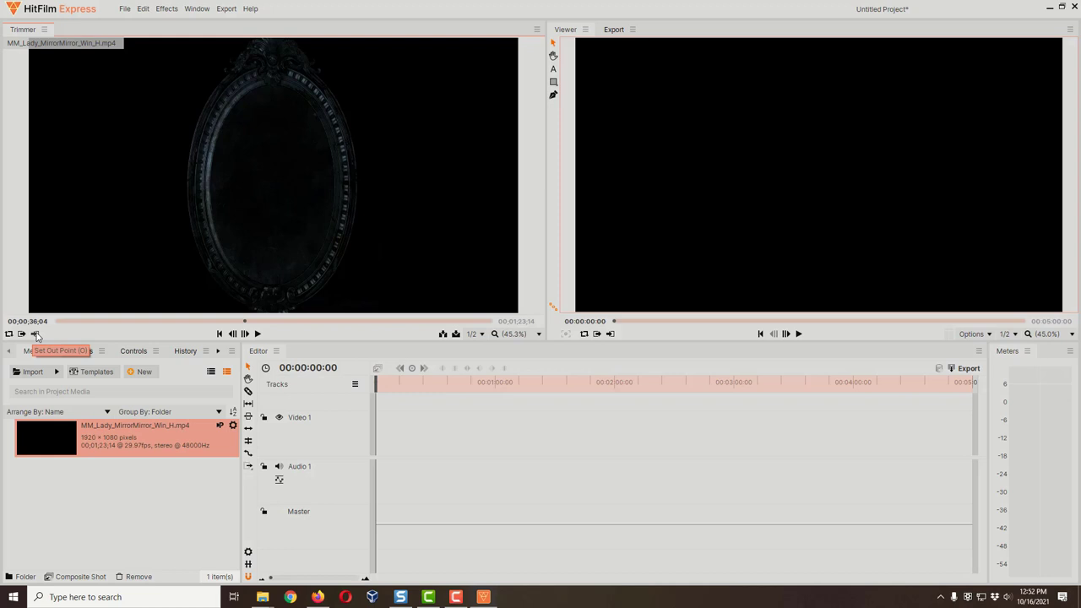
{"action": "left_click", "coordinate": [36, 336]}
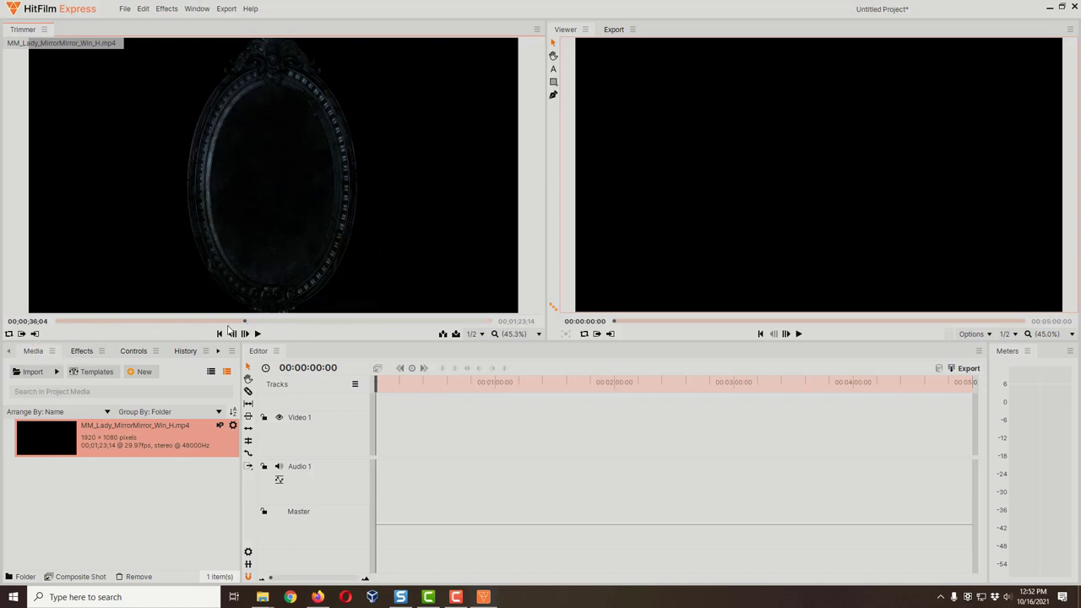
{"action": "mouse_move", "coordinate": [245, 325]}
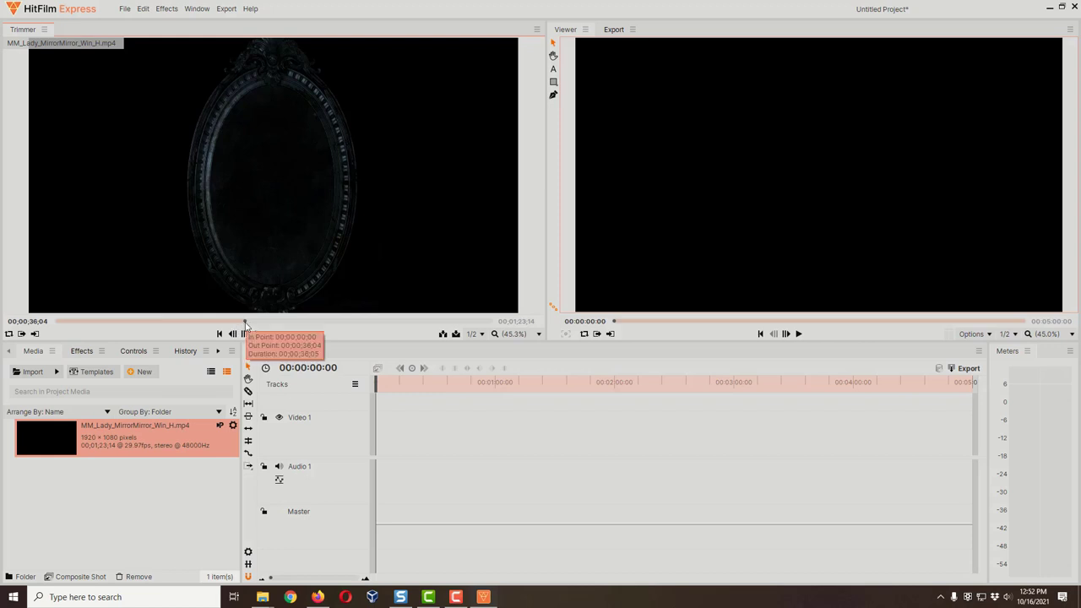
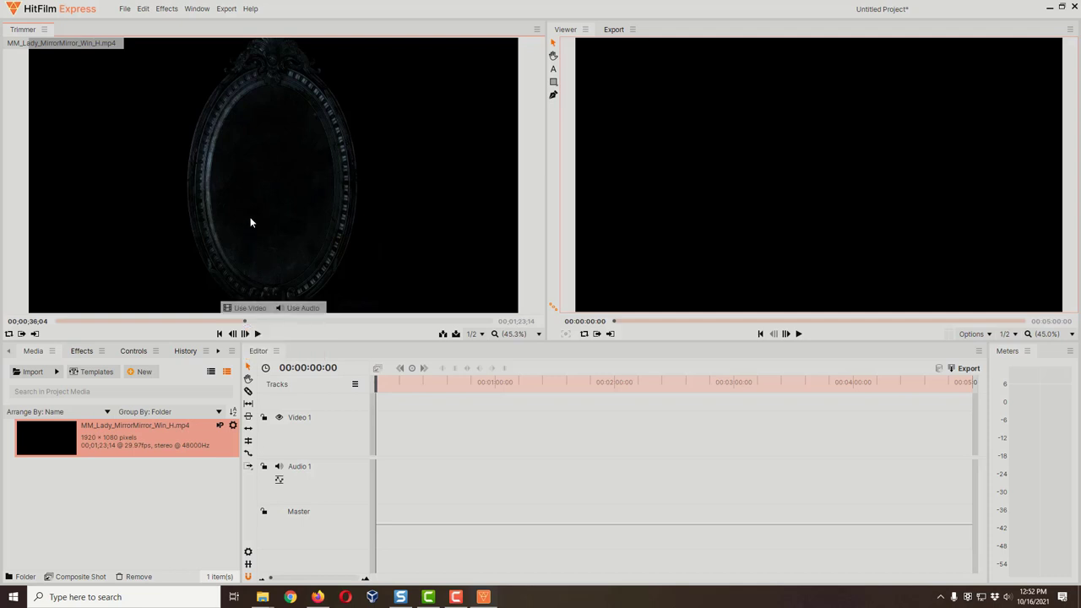
- Place the trimmed clip at the start of the Video 1 and Audio 1 tracks, matching the sequence settings to the clip
{"action": "left_click_drag", "start_coordinate": [250, 224], "coordinate": [380, 440]}
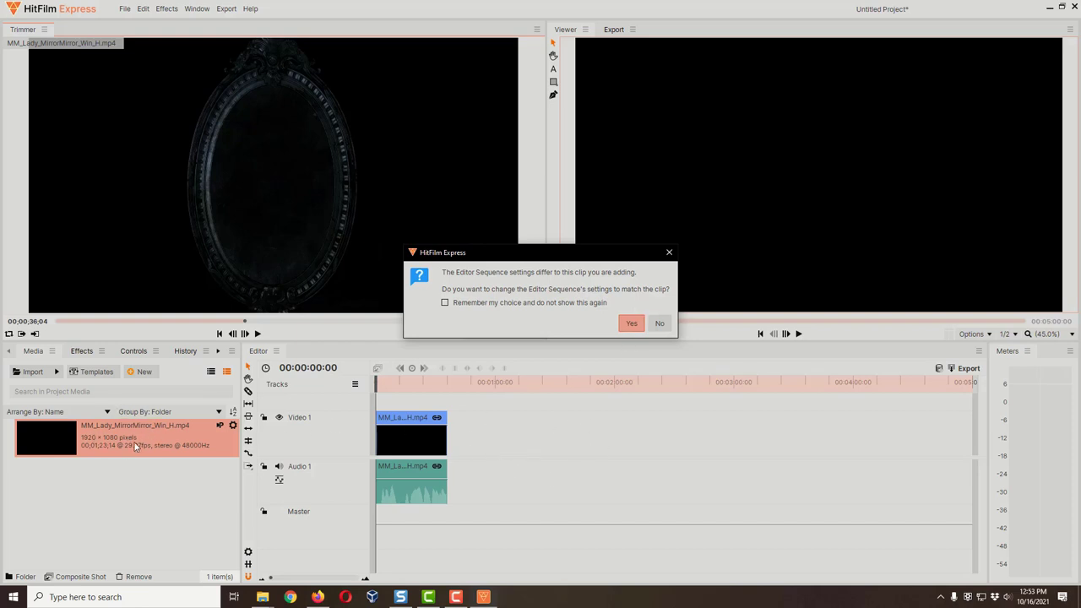
{"action": "left_click", "coordinate": [633, 326]}
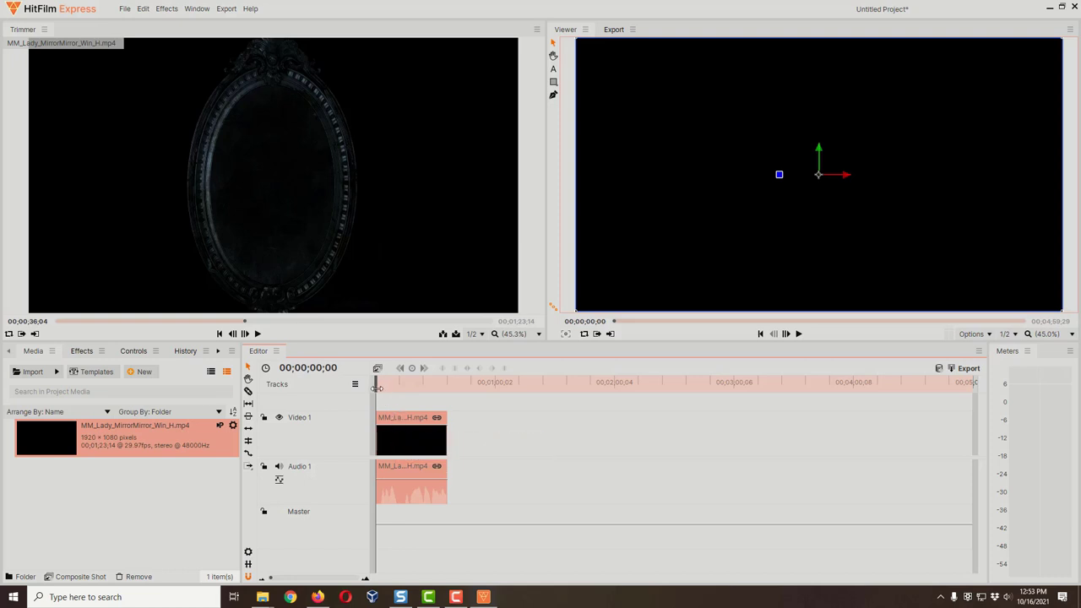
- Examine the placed clip on the timeline by playing its opening seconds and its ending
{"action": "left_click_drag", "start_coordinate": [377, 388], "coordinate": [428, 382]}
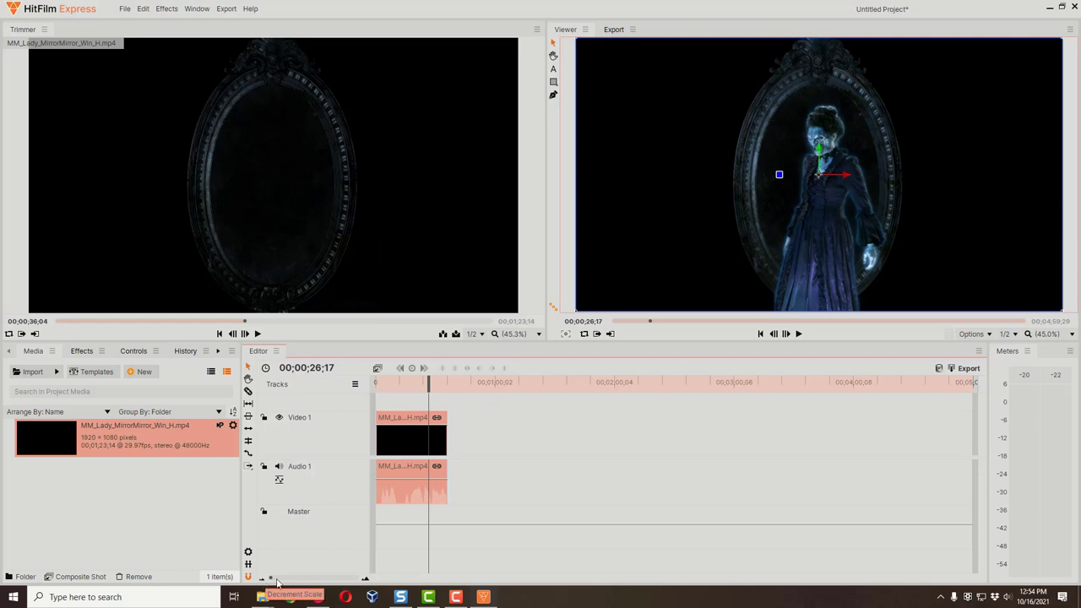
{"action": "left_click", "coordinate": [366, 582]}
{"action": "left_click", "coordinate": [366, 582]}
{"action": "left_click", "coordinate": [366, 583]}
{"action": "left_click", "coordinate": [366, 583]}
{"action": "left_click", "coordinate": [366, 583]}
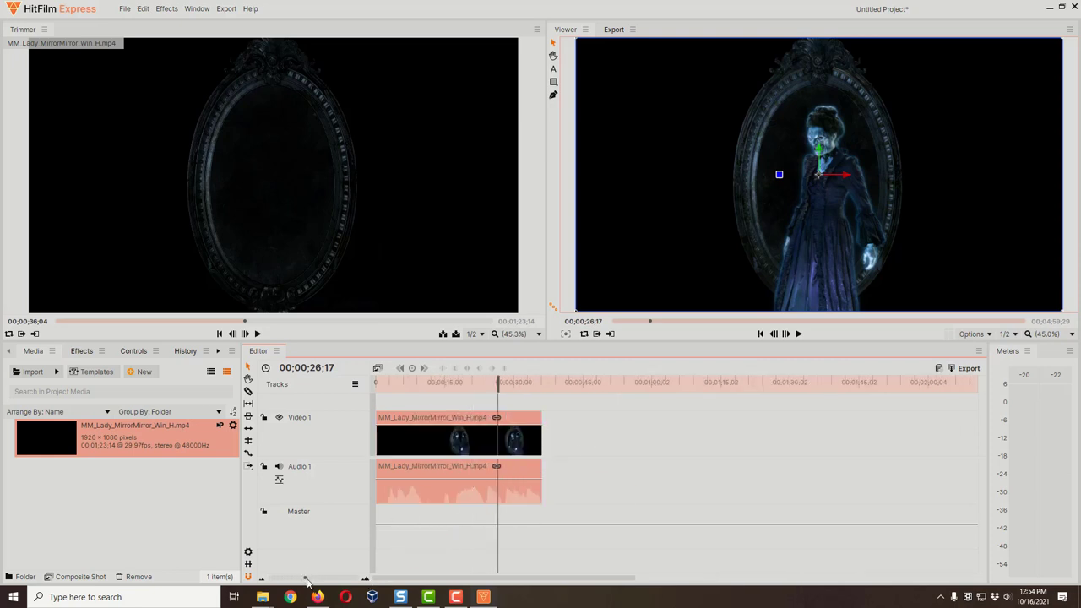
{"action": "left_click_drag", "start_coordinate": [306, 581], "coordinate": [316, 581]}
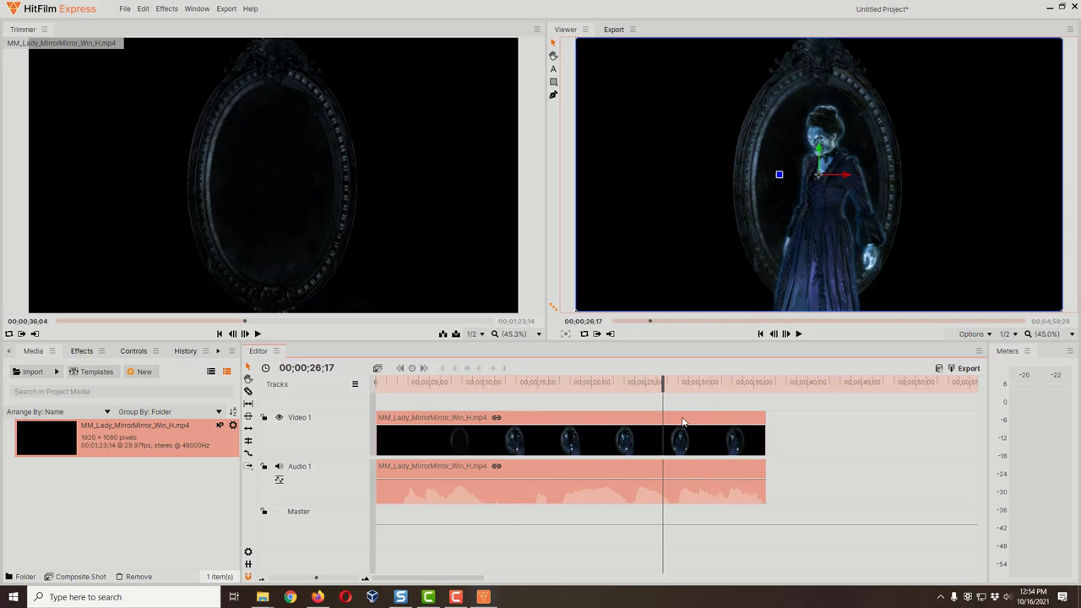
{"action": "left_click_drag", "start_coordinate": [663, 386], "coordinate": [376, 387]}
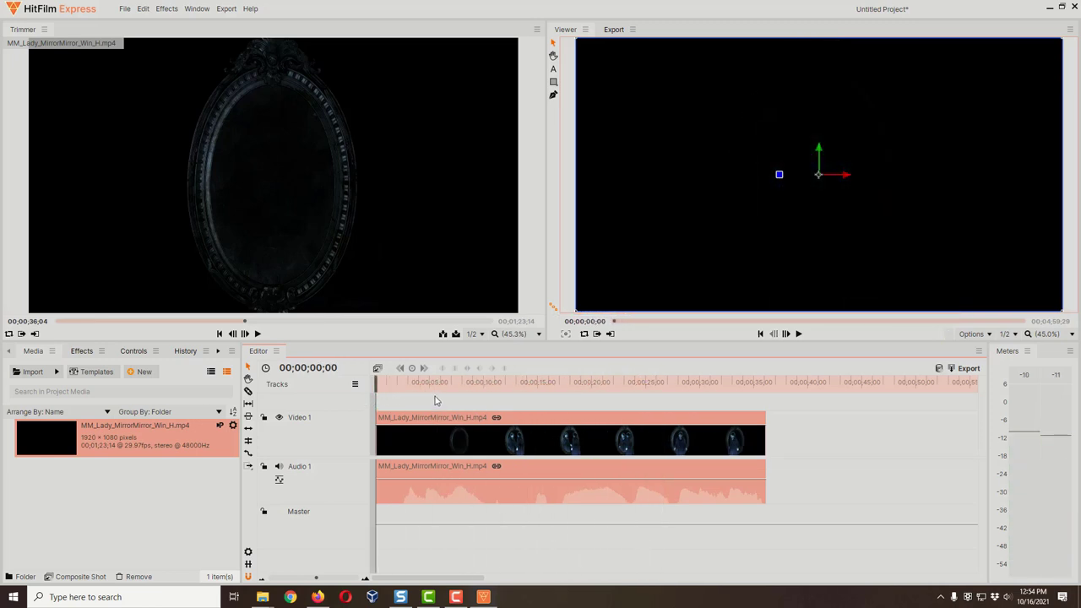
{"action": "left_click", "coordinate": [799, 335]}
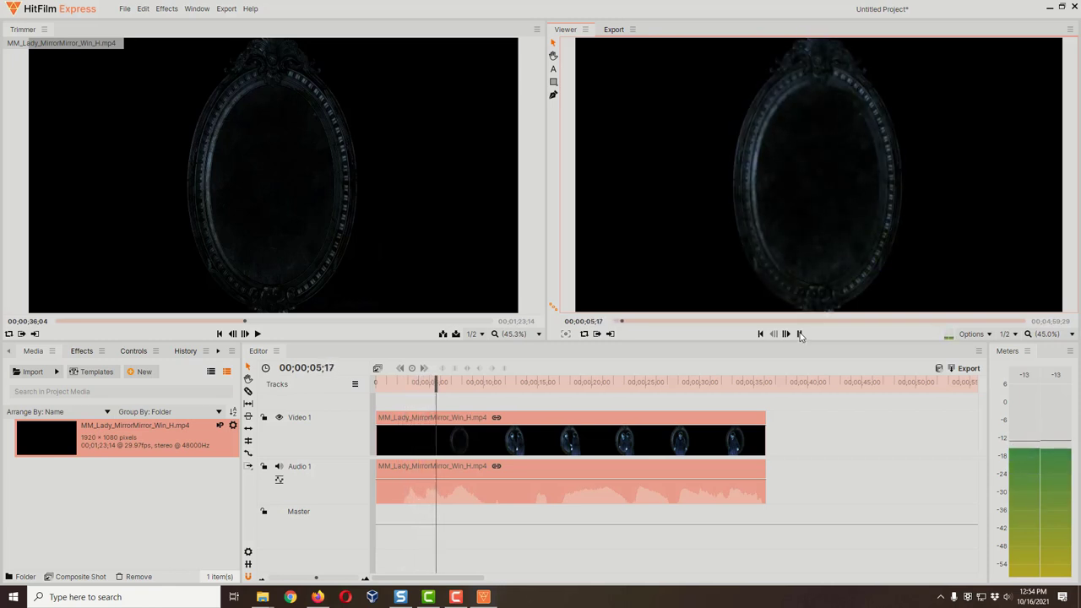
{"action": "left_click", "coordinate": [799, 335]}
{"action": "left_click_drag", "start_coordinate": [458, 382], "coordinate": [748, 385]}
{"action": "left_click", "coordinate": [800, 335]}
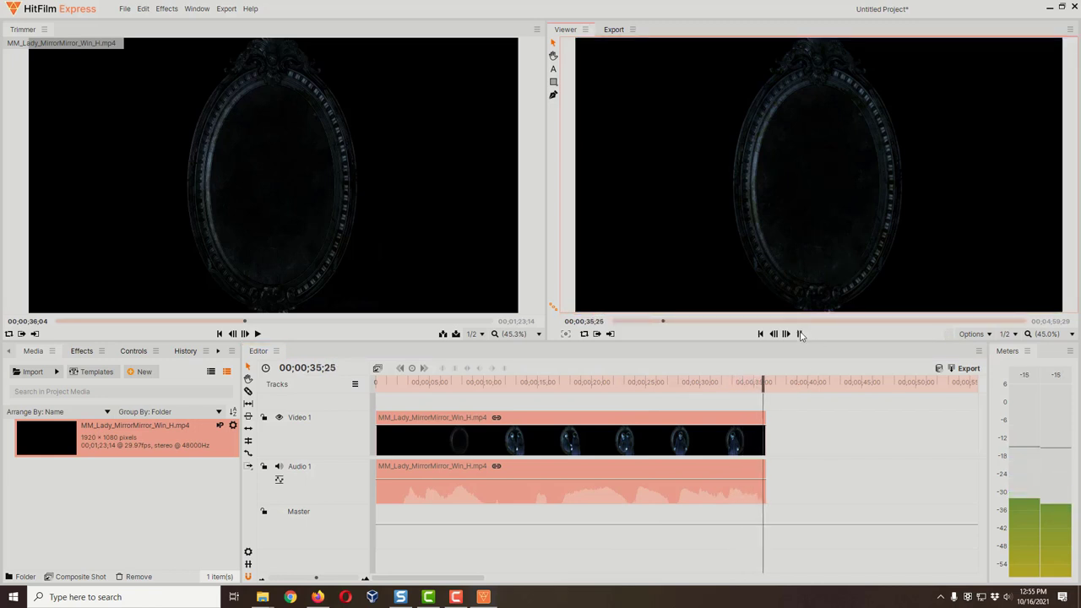
{"action": "left_click", "coordinate": [800, 334]}
{"action": "left_click_drag", "start_coordinate": [778, 381], "coordinate": [742, 382]}
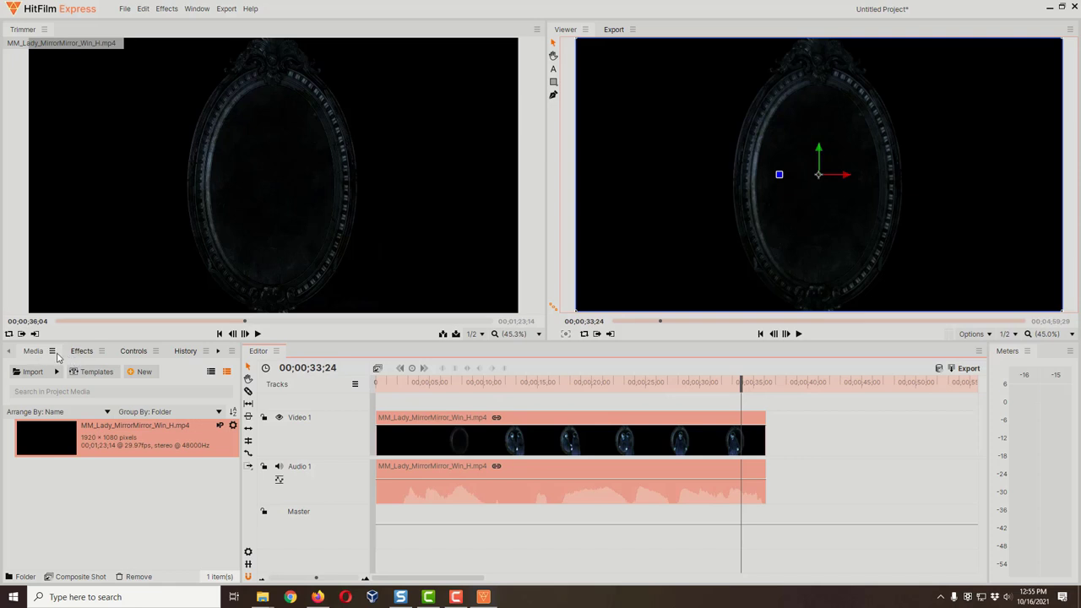
- Find the Fade to Color video transition by searching for "fade" and apply it to the end of the Video 1 clip
{"action": "left_click", "coordinate": [82, 351]}
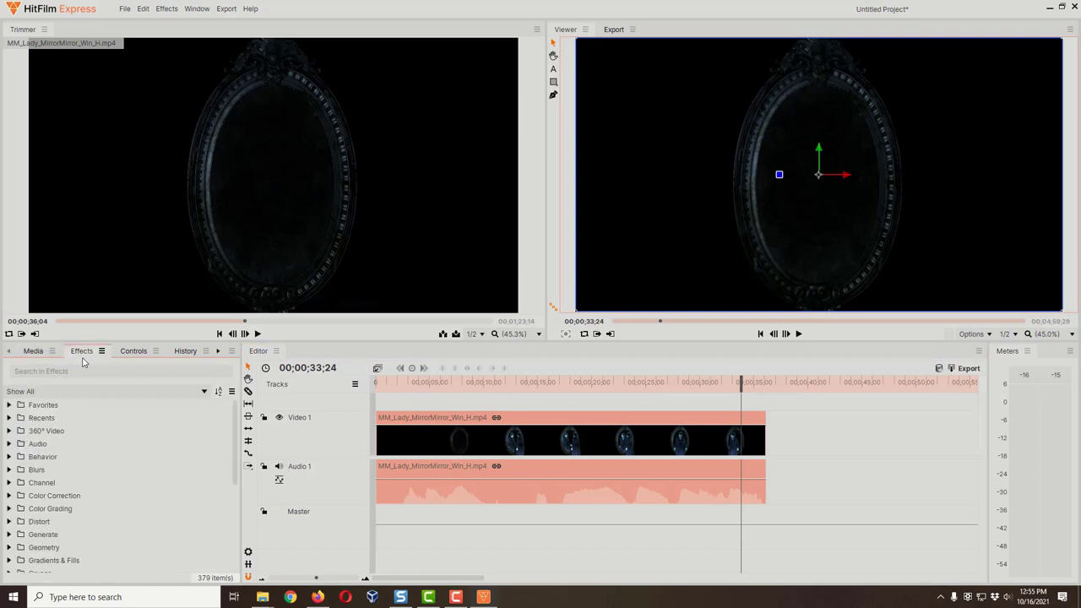
{"action": "left_click", "coordinate": [96, 372]}
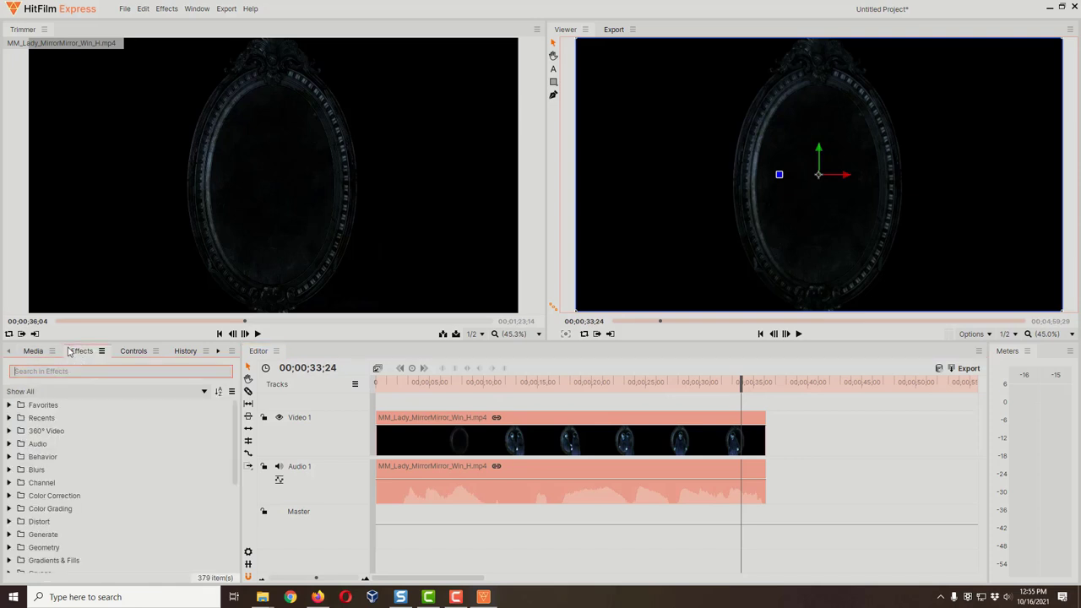
{"action": "type", "text": "fa"}
{"action": "type", "text": "d"}
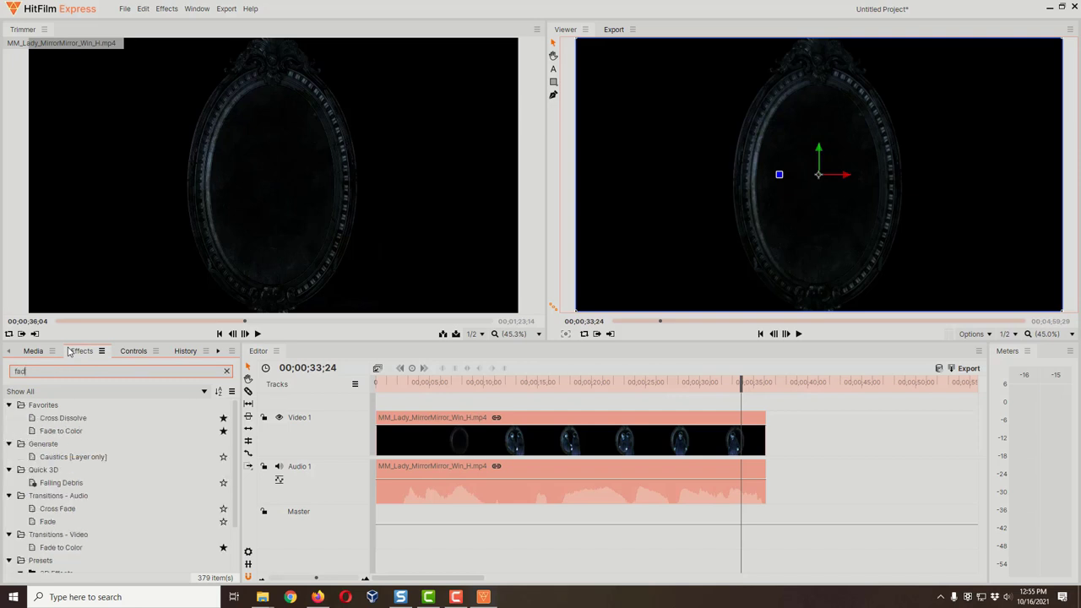
{"action": "type", "text": "e"}
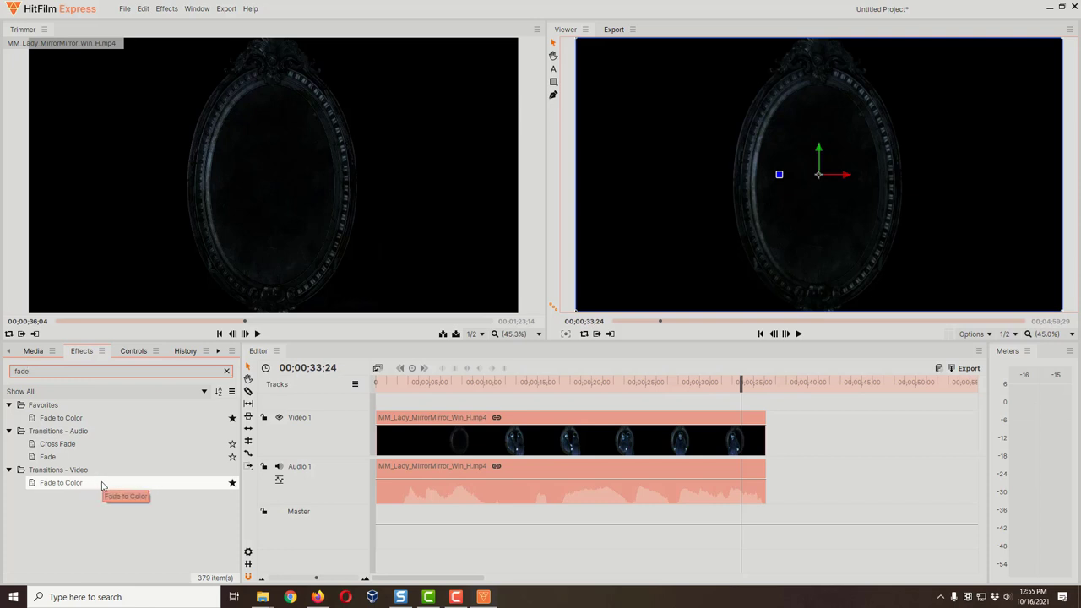
{"action": "left_click_drag", "start_coordinate": [107, 487], "coordinate": [434, 431]}
{"action": "left_click_drag", "start_coordinate": [720, 438], "coordinate": [765, 429]}
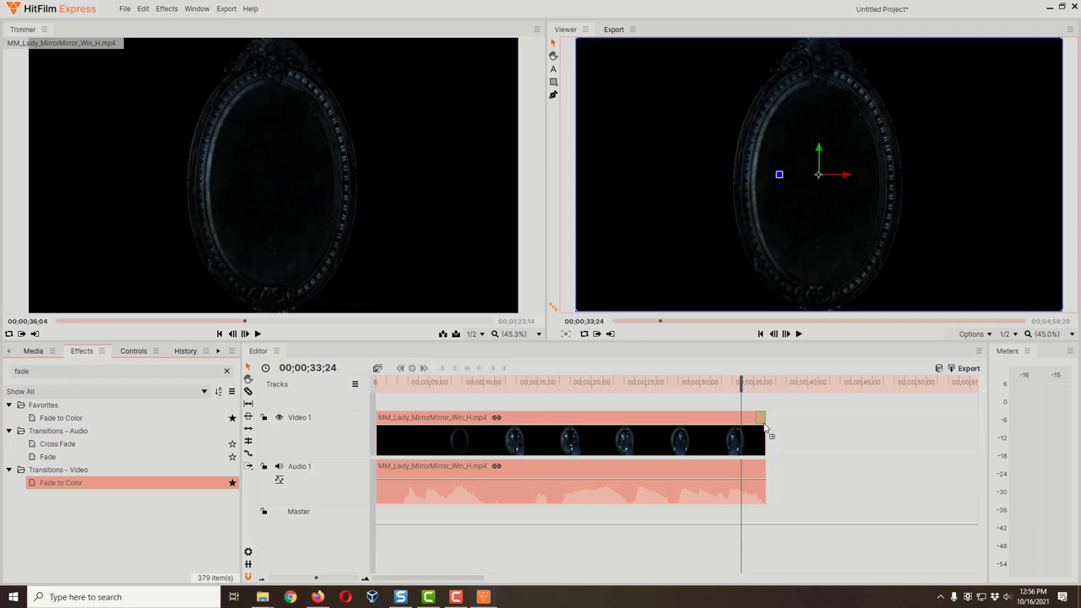
{"action": "left_click_drag", "start_coordinate": [765, 429], "coordinate": [763, 428]}
{"action": "left_click_drag", "start_coordinate": [763, 428], "coordinate": [763, 428]}
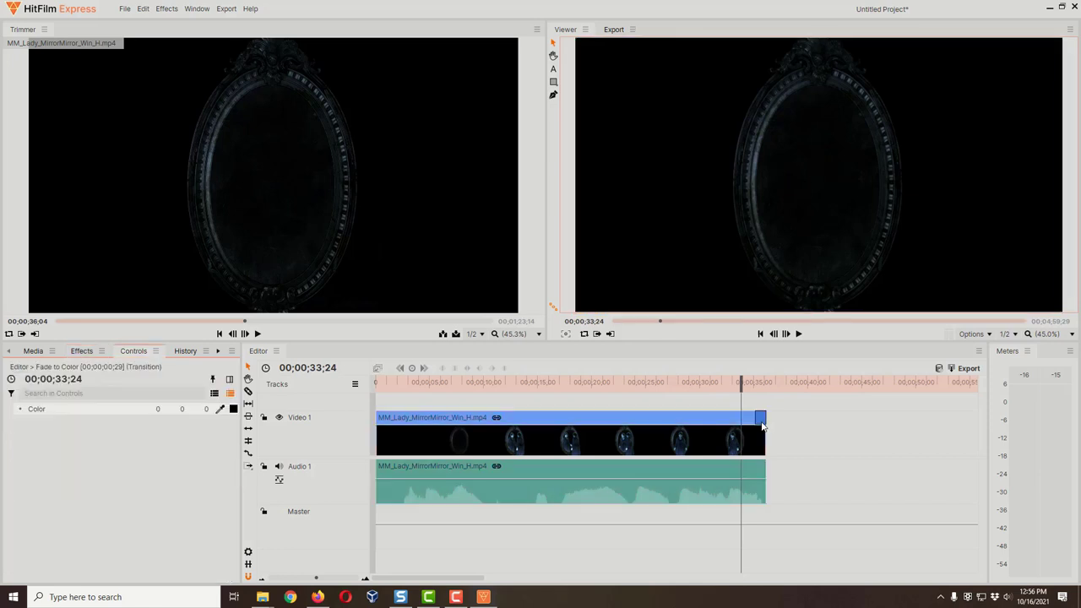
- Apply the Fade audio transition to the end of the Audio 1 clip
{"action": "mouse_move", "coordinate": [744, 390]}
{"action": "left_mouse_down"}
{"action": "mouse_move", "coordinate": [772, 385]}
{"action": "mouse_move", "coordinate": [751, 393]}
{"action": "left_mouse_up"}
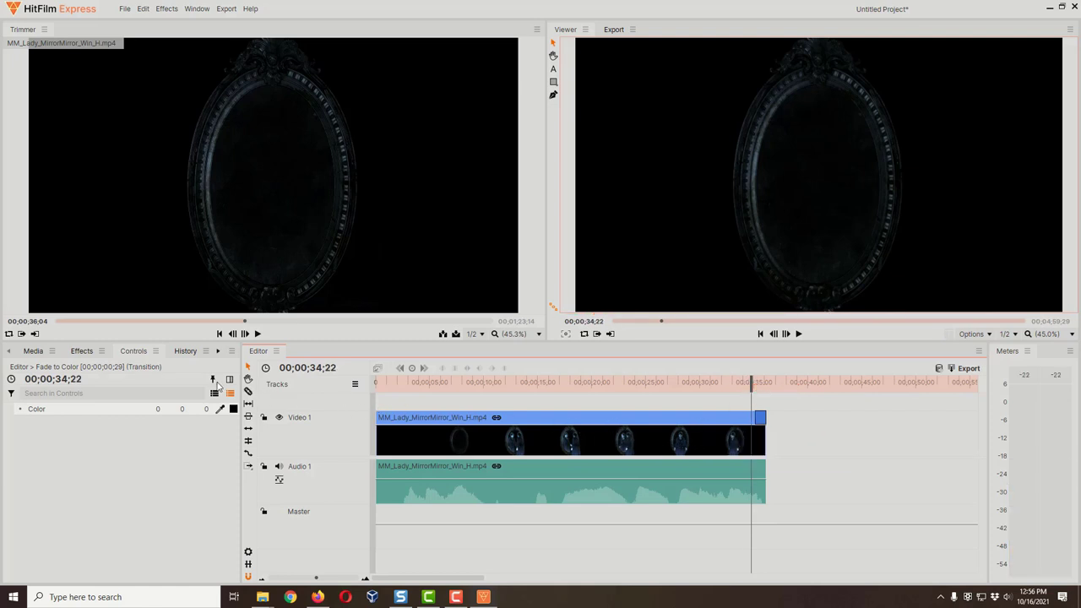
{"action": "left_click", "coordinate": [81, 351]}
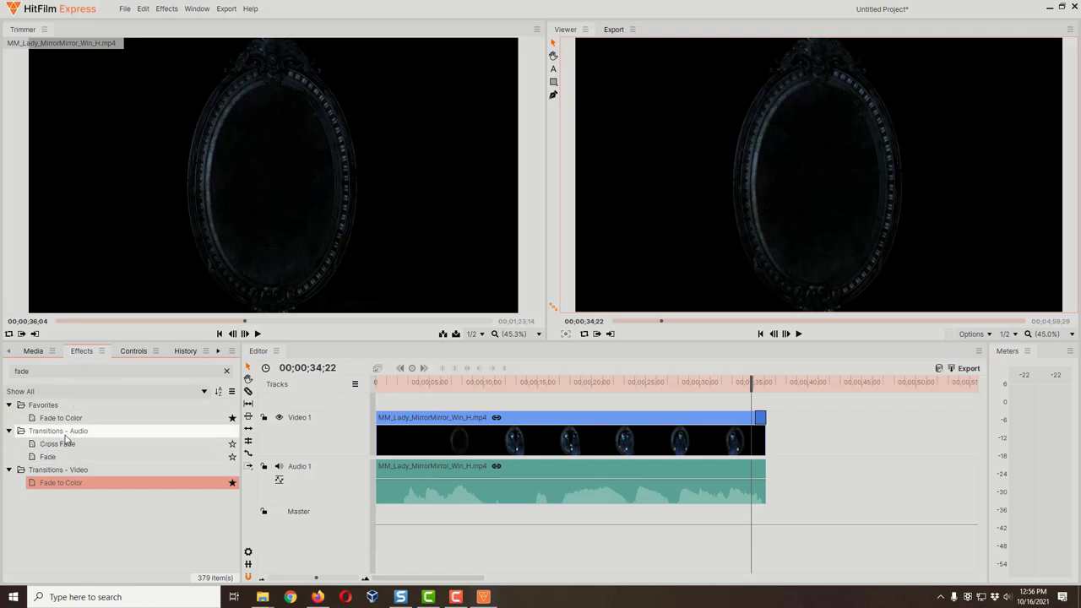
{"action": "left_click", "coordinate": [48, 457]}
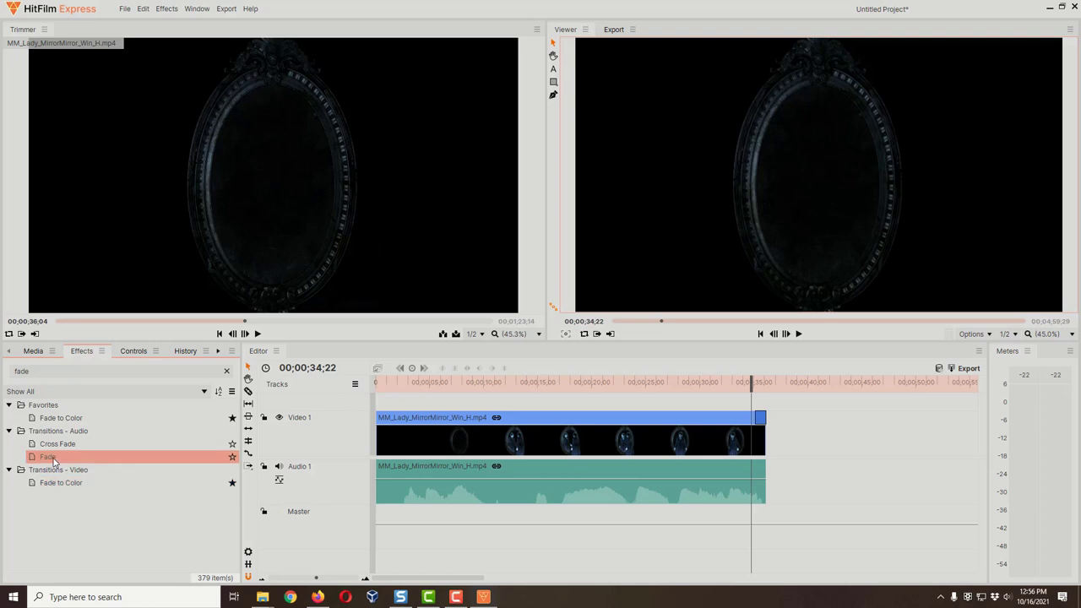
{"action": "mouse_move", "coordinate": [53, 460]}
{"action": "left_mouse_down"}
{"action": "mouse_move", "coordinate": [758, 468]}
{"action": "mouse_move", "coordinate": [376, 470]}
{"action": "mouse_move", "coordinate": [533, 478]}
{"action": "mouse_move", "coordinate": [767, 473]}
{"action": "left_mouse_up"}
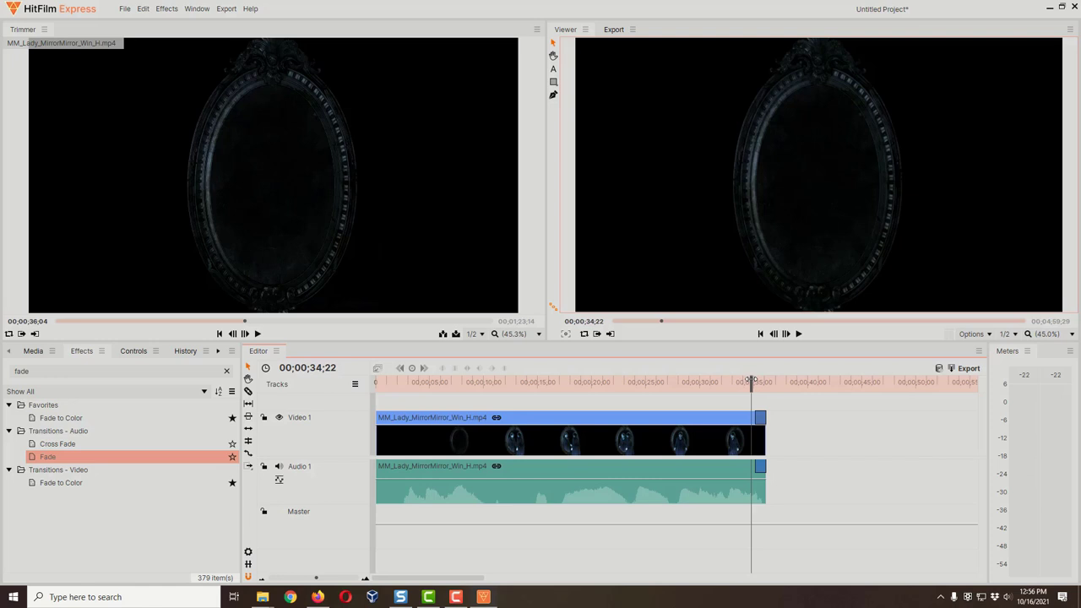
- Play the last second of the clip to check the video and audio fade-outs
{"action": "left_click", "coordinate": [753, 381]}
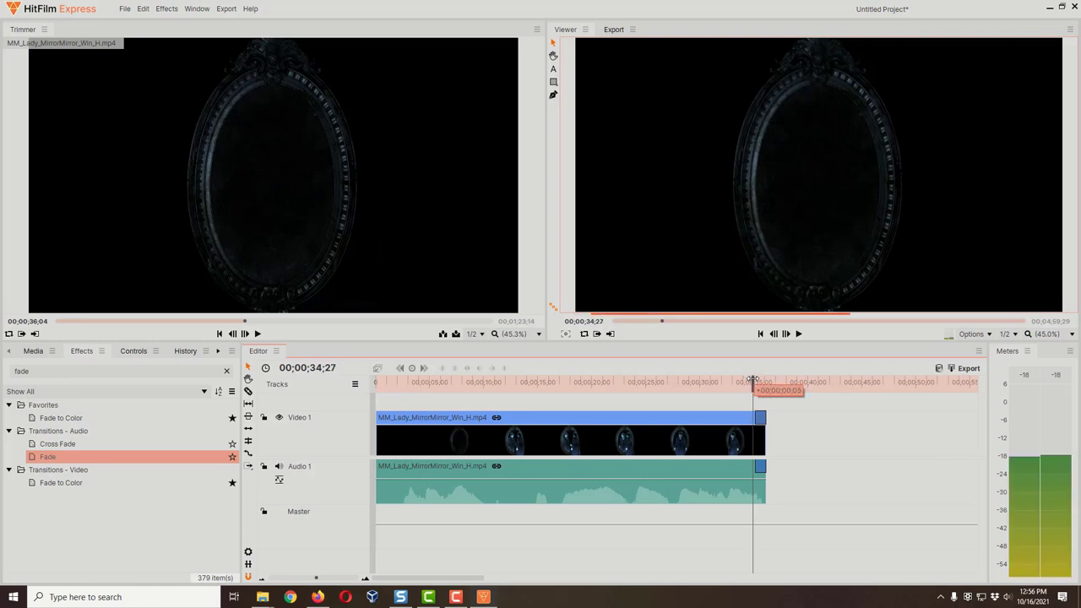
{"action": "left_click", "coordinate": [799, 334]}
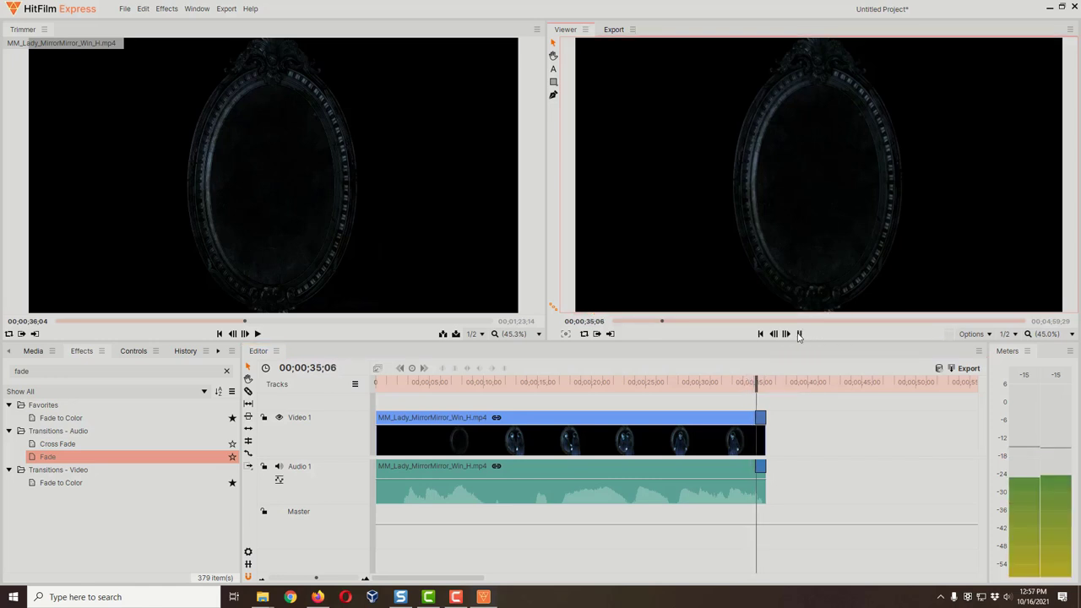
{"action": "left_click", "coordinate": [798, 335]}
- Make a composite shot from the Video 1 clip, taking properties from Selected Clip and setting masks, effects and transform to Leave Here
{"action": "left_click_drag", "start_coordinate": [768, 384], "coordinate": [708, 384]}
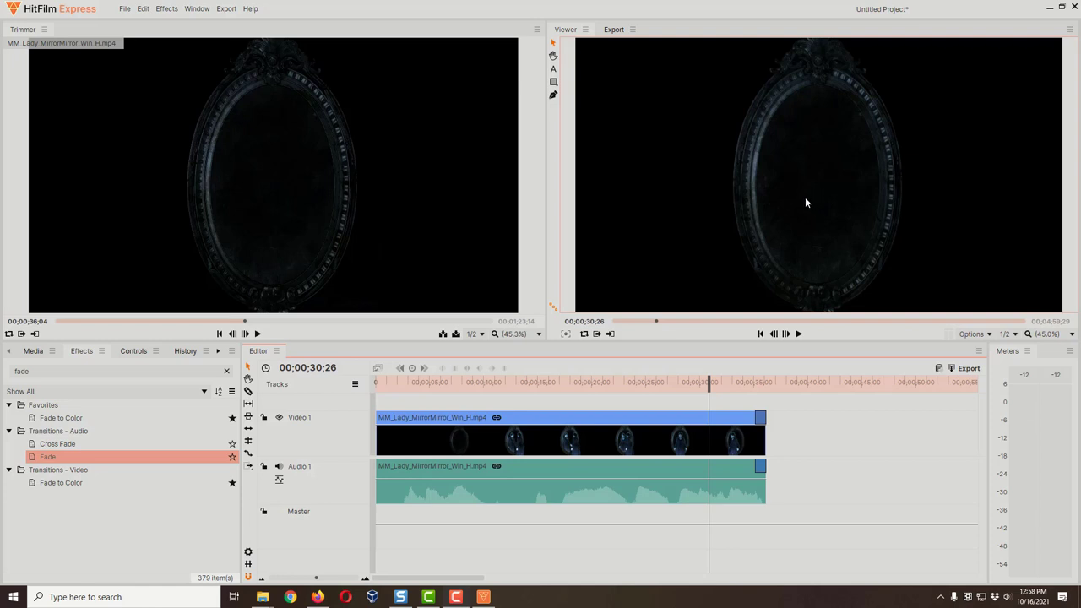
{"action": "left_click", "coordinate": [545, 420]}
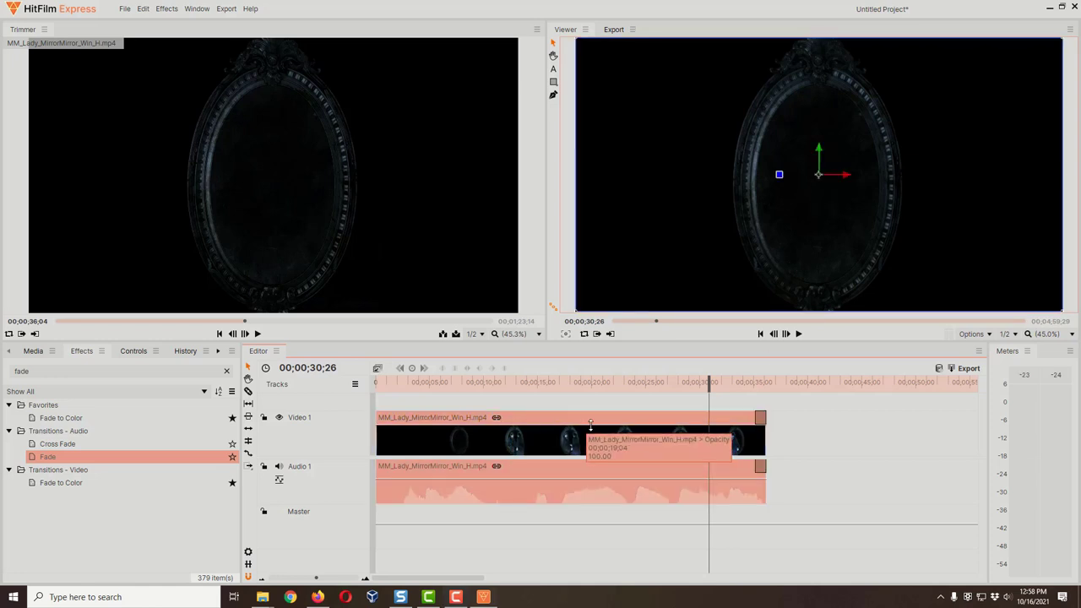
{"action": "right_click", "coordinate": [637, 425]}
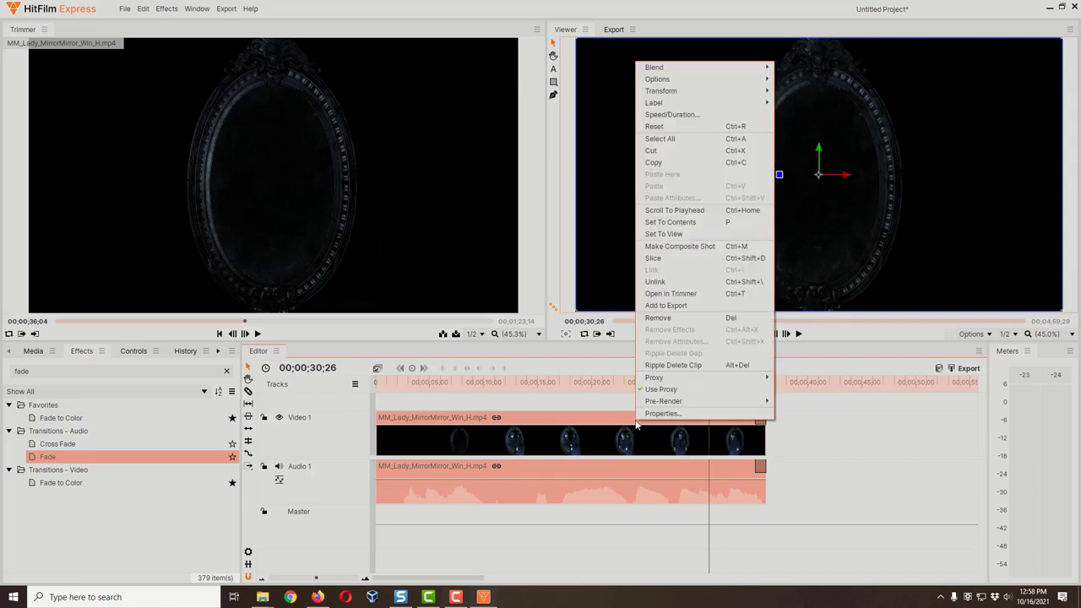
{"action": "left_click", "coordinate": [751, 250]}
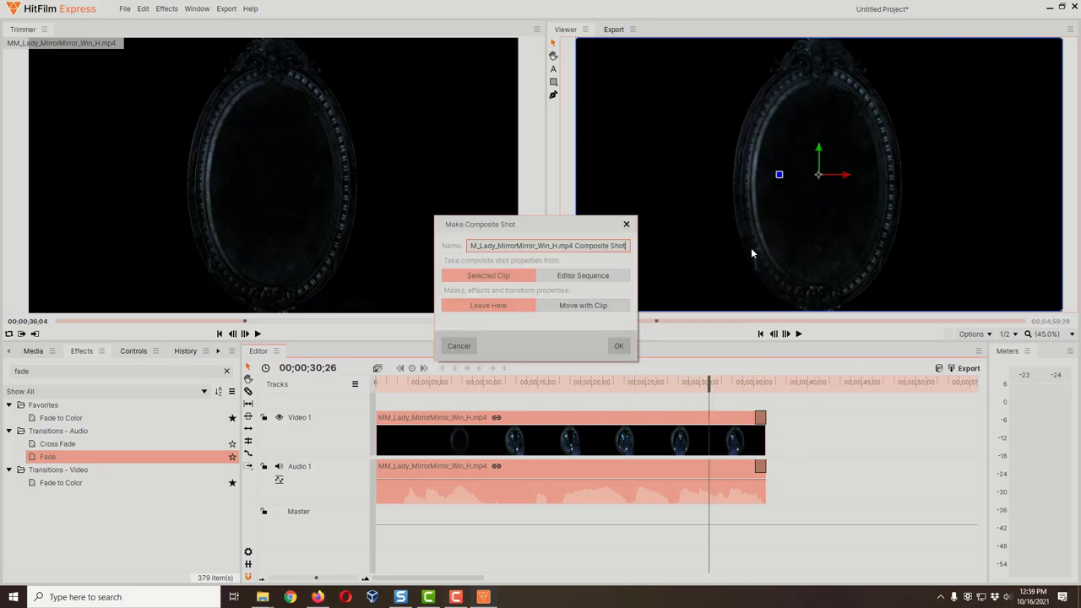
{"action": "left_click", "coordinate": [494, 308]}
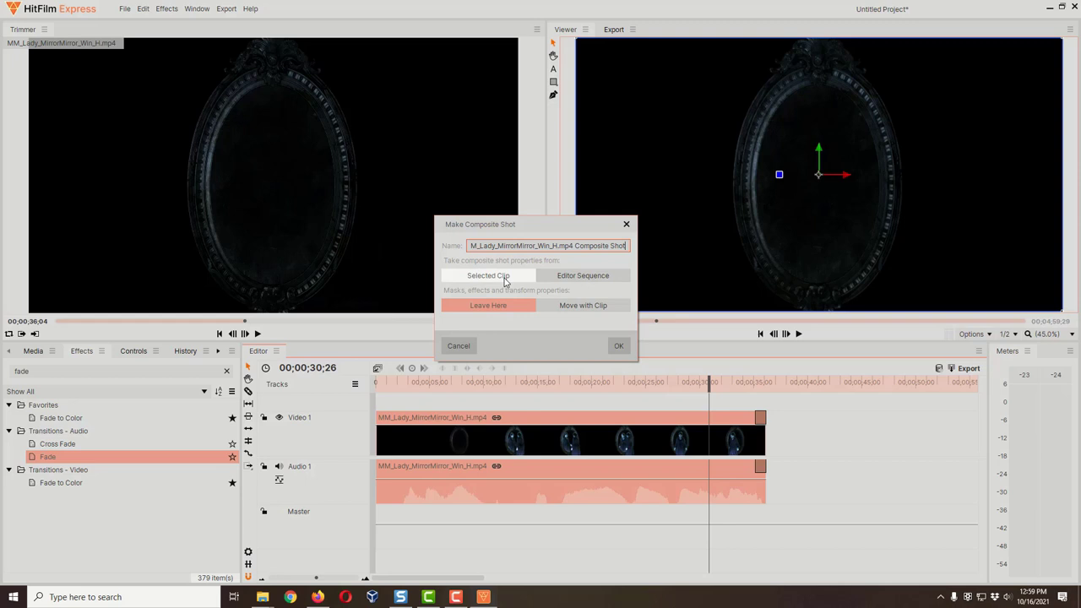
{"action": "left_click", "coordinate": [505, 280]}
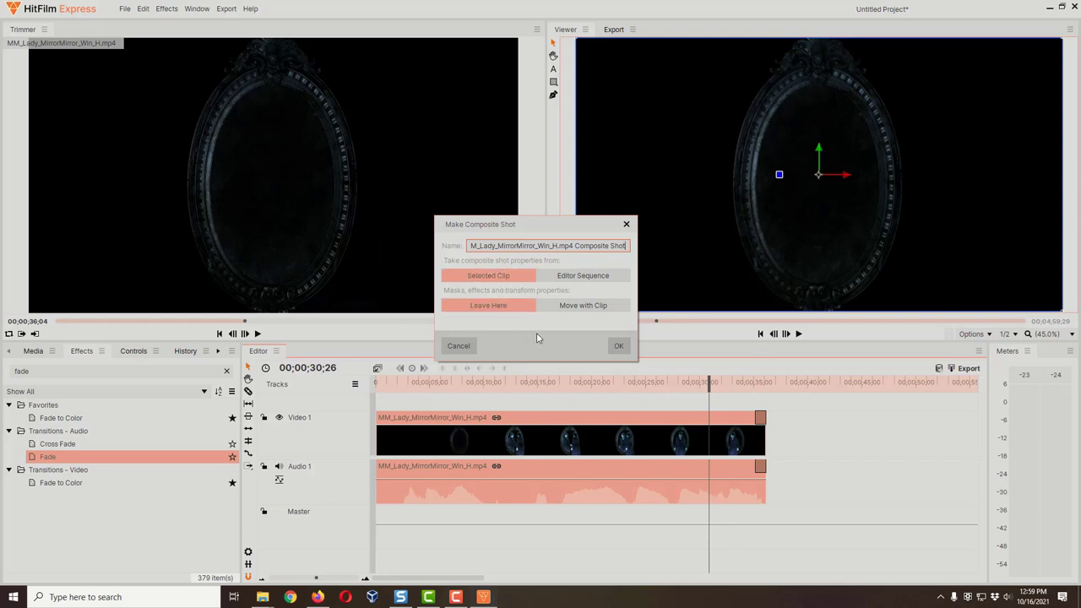
{"action": "left_click", "coordinate": [619, 347]}
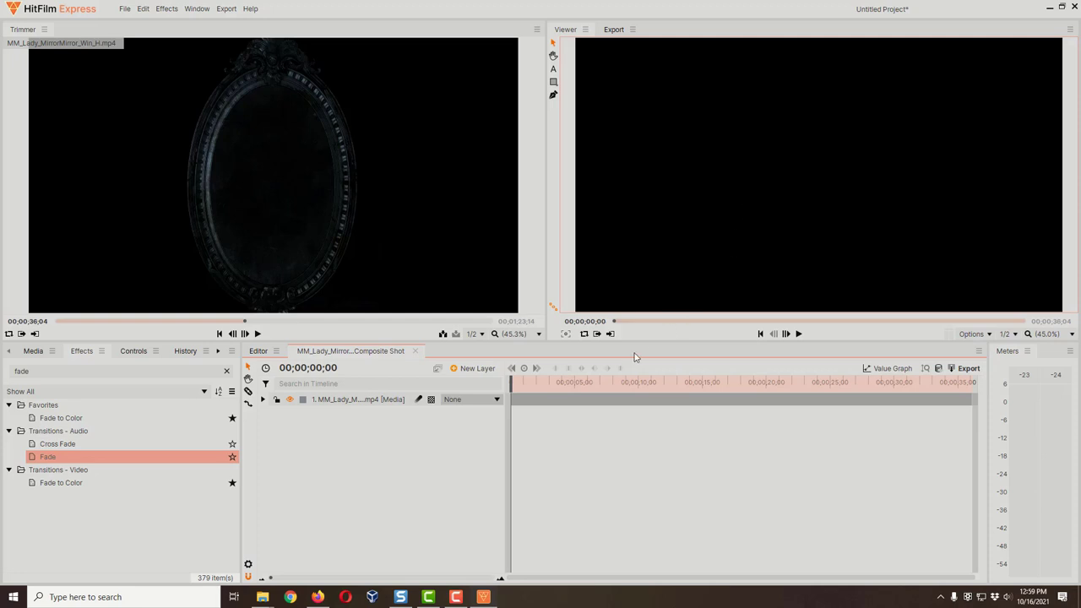
- Compare the editor sequence with the new composite shot's timeline
{"action": "left_click", "coordinate": [259, 352]}
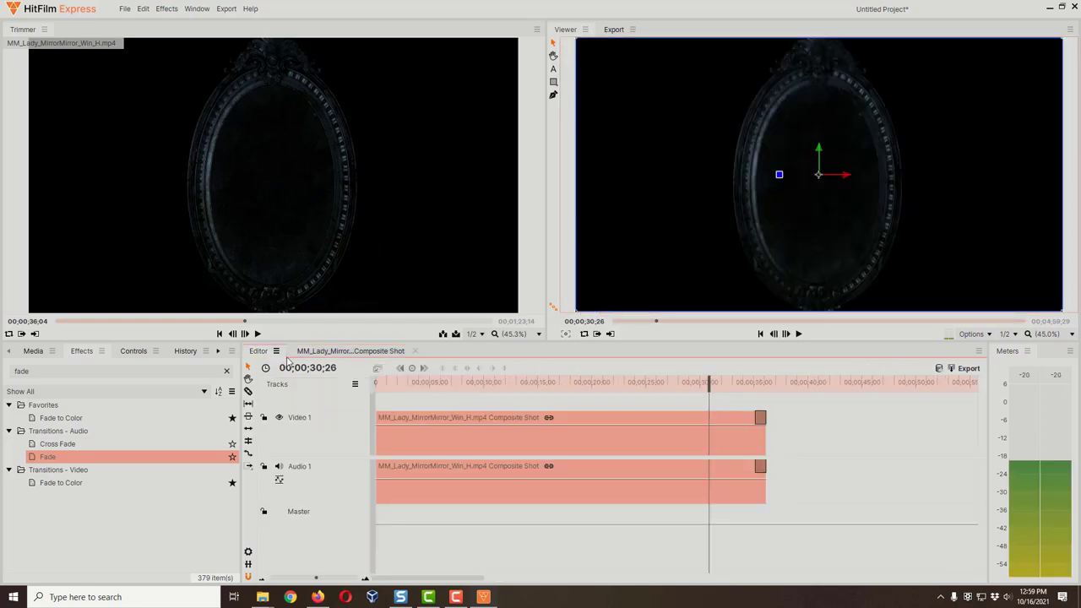
{"action": "left_click", "coordinate": [336, 351]}
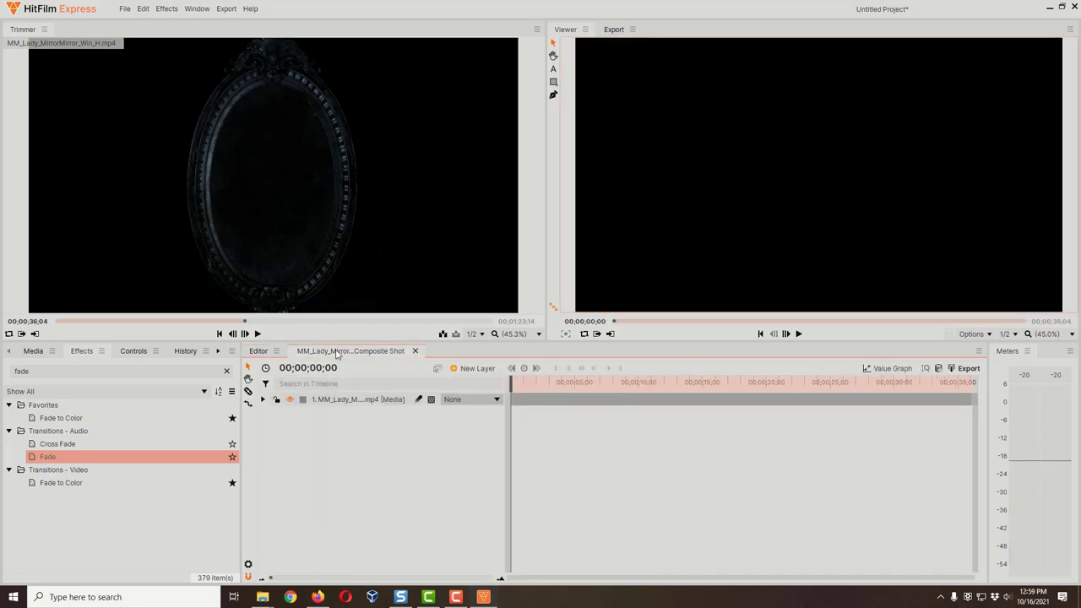
{"action": "left_click", "coordinate": [263, 353]}
{"action": "left_click", "coordinate": [338, 351]}
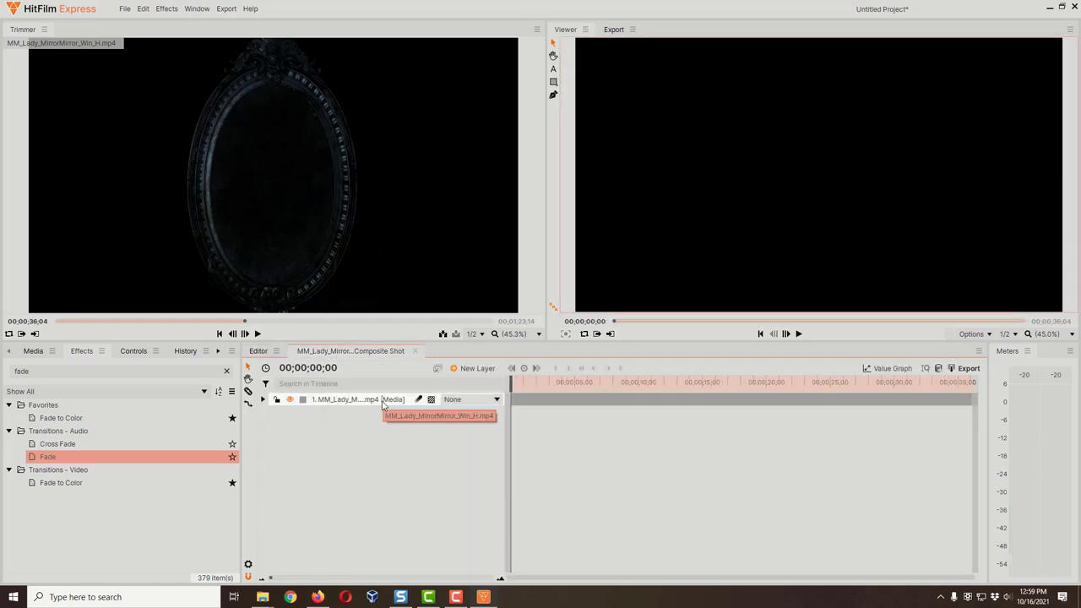
- Import the images single curtain.png and Window-PNG-Images.png into the project media
{"action": "left_click", "coordinate": [32, 353]}
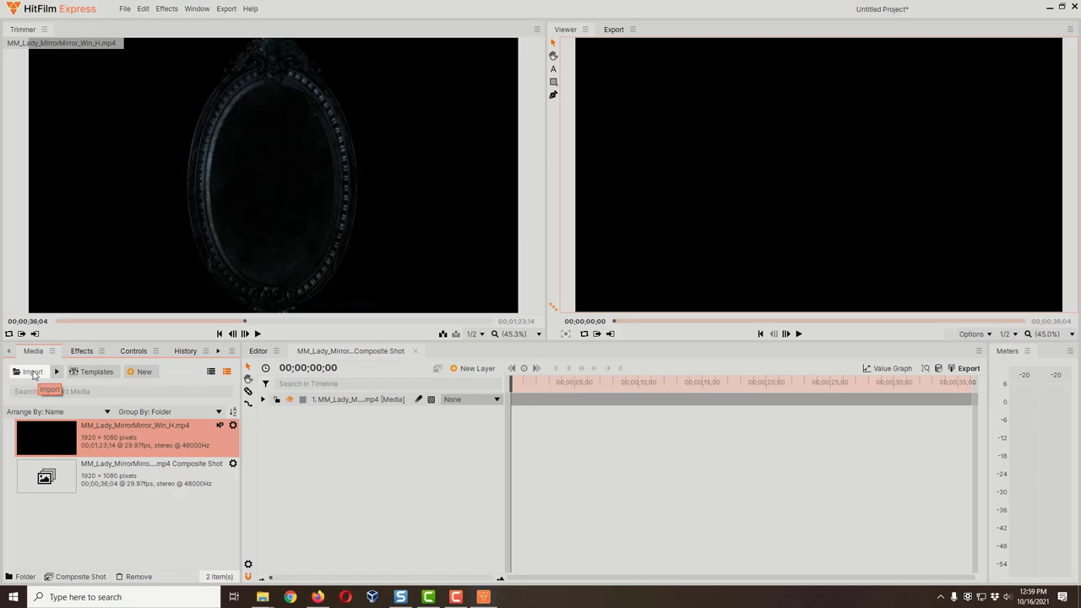
{"action": "left_click", "coordinate": [33, 373]}
{"action": "left_click", "coordinate": [262, 117]}
{"action": "left_click", "coordinate": [957, 490]}
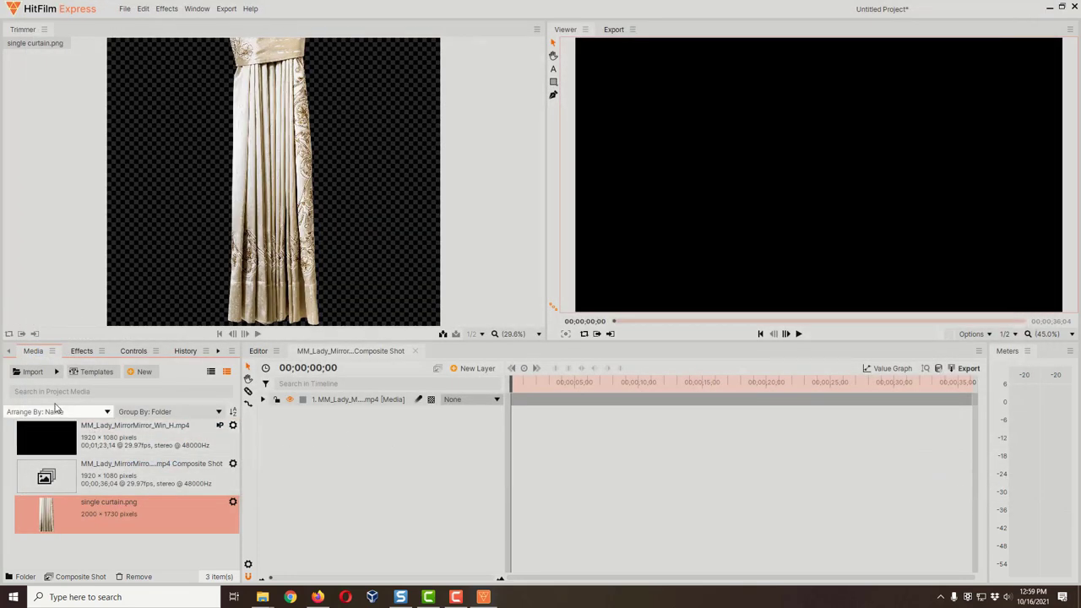
{"action": "left_click", "coordinate": [44, 376]}
{"action": "double_click", "coordinate": [320, 102]}
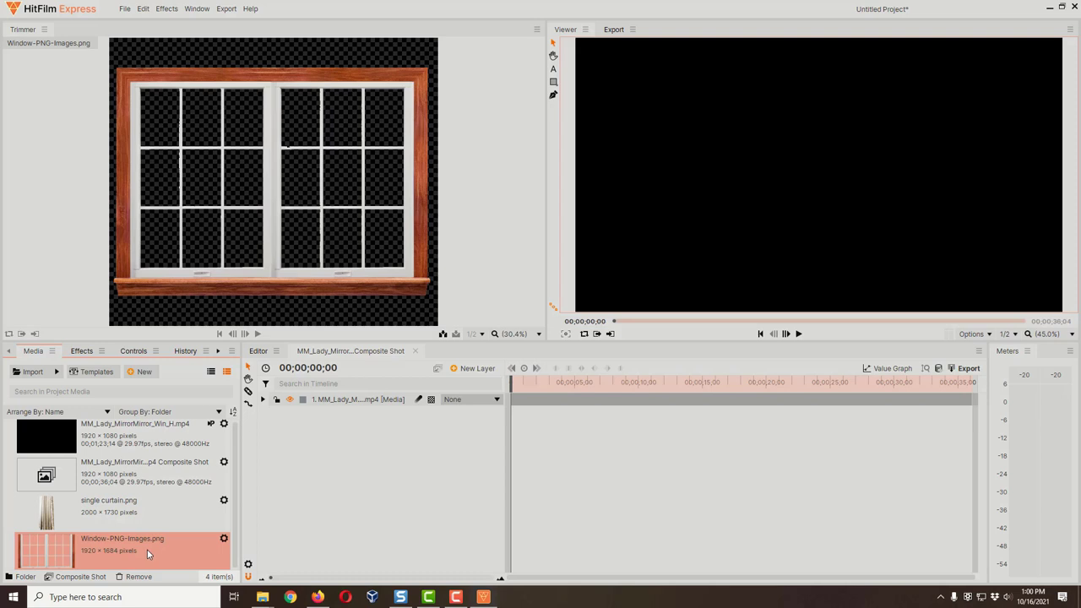
- Add Window-PNG-Images.png as the layer above the video and reshape it so the whole wooden frame fits the video frame
{"action": "left_click_drag", "start_coordinate": [147, 549], "coordinate": [336, 398]}
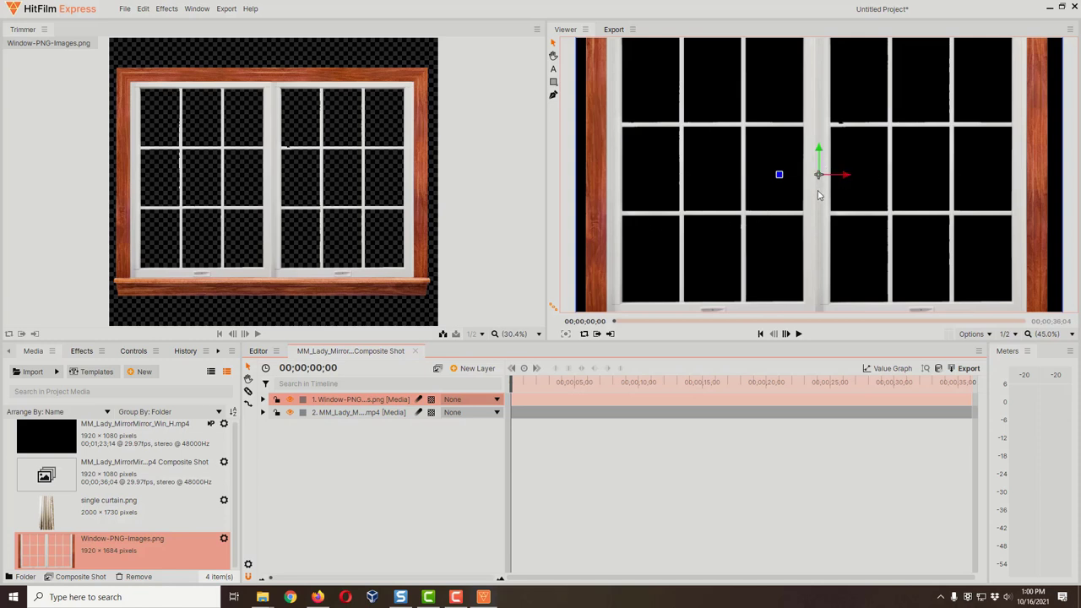
{"action": "scroll", "coordinate": [818, 195], "scroll_direction": "down", "scroll_amount": 5}
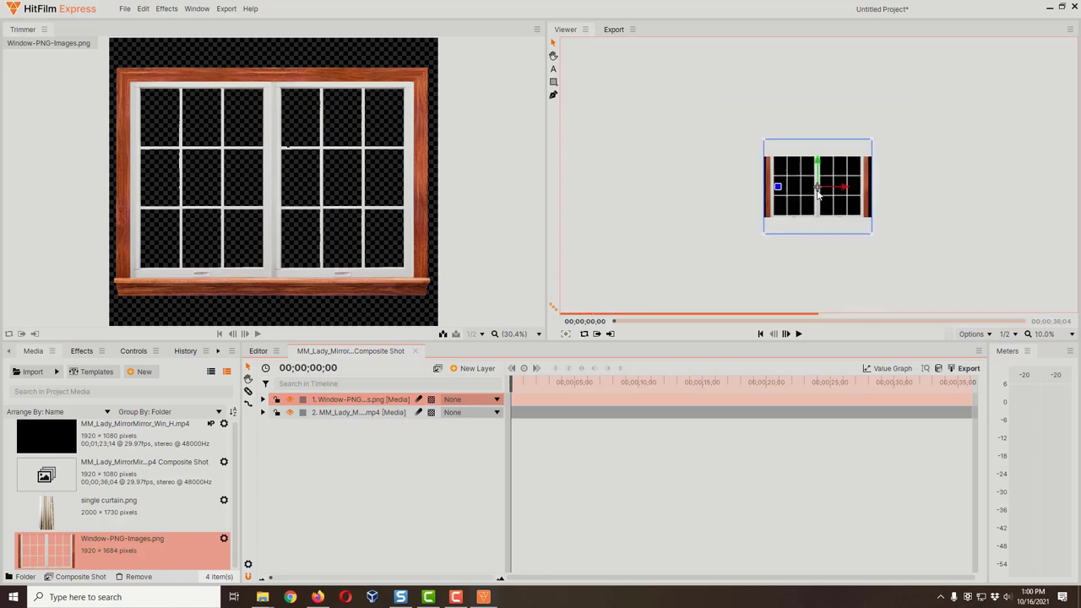
{"action": "scroll", "coordinate": [817, 189], "scroll_direction": "up", "scroll_amount": 2}
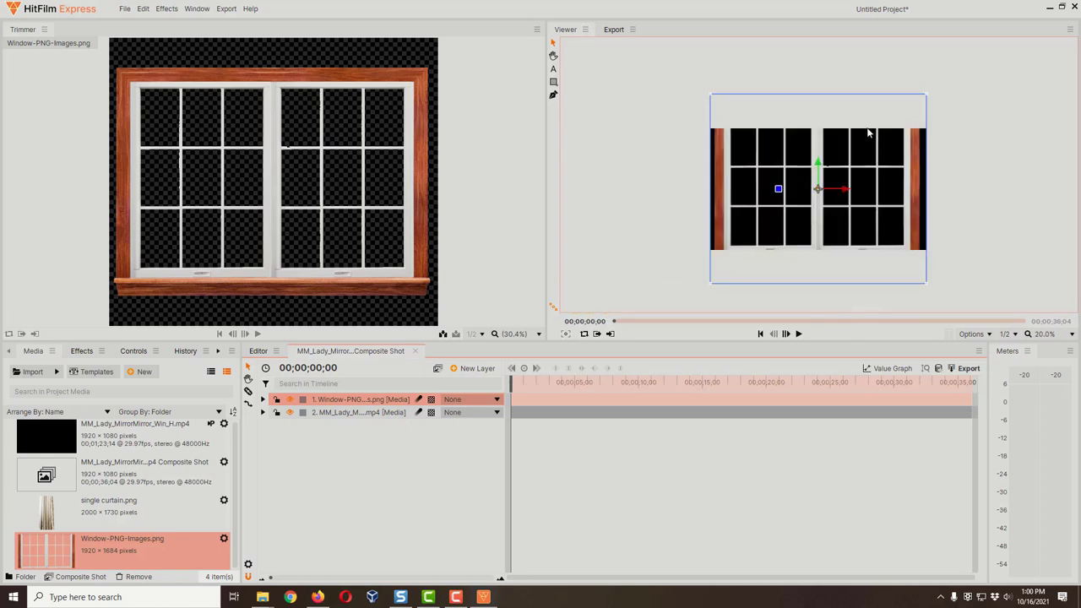
{"action": "left_click", "coordinate": [929, 99]}
{"action": "left_click_drag", "start_coordinate": [929, 99], "coordinate": [937, 115]}
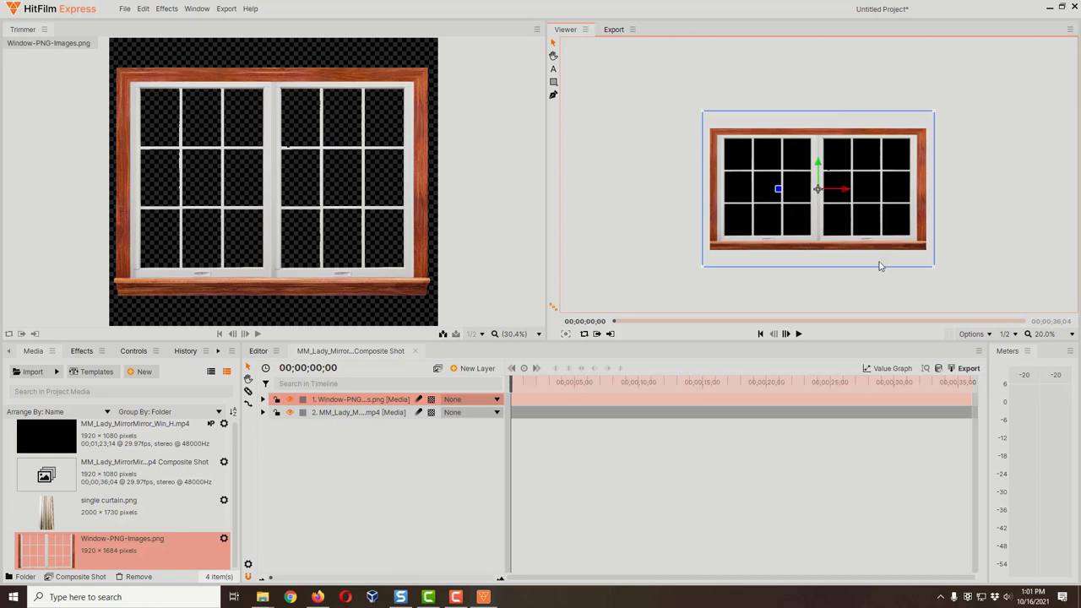
{"action": "left_click", "coordinate": [1017, 322]}
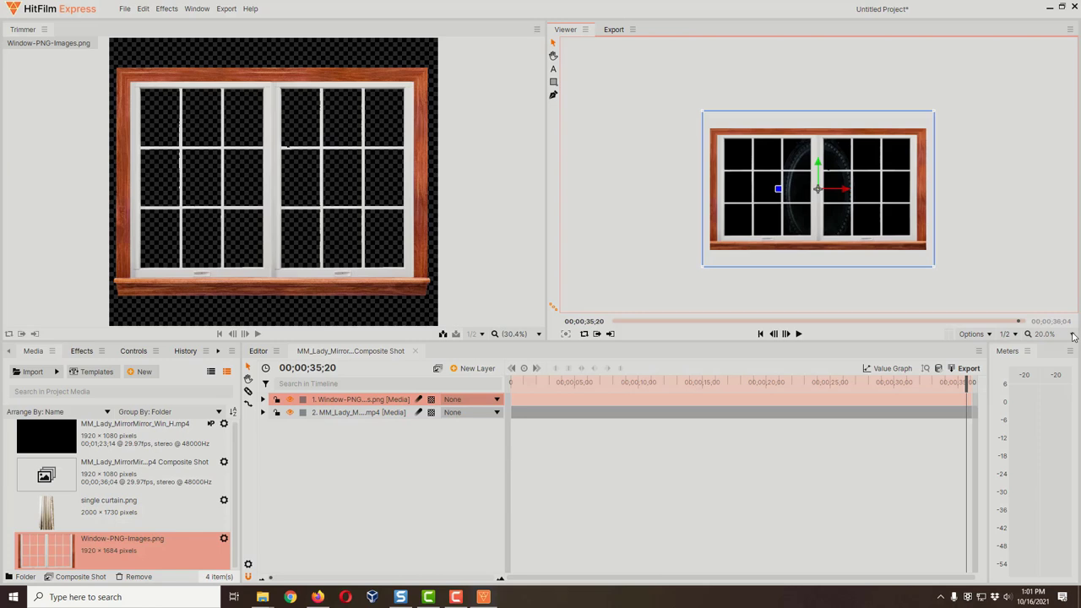
{"action": "left_click", "coordinate": [1073, 336]}
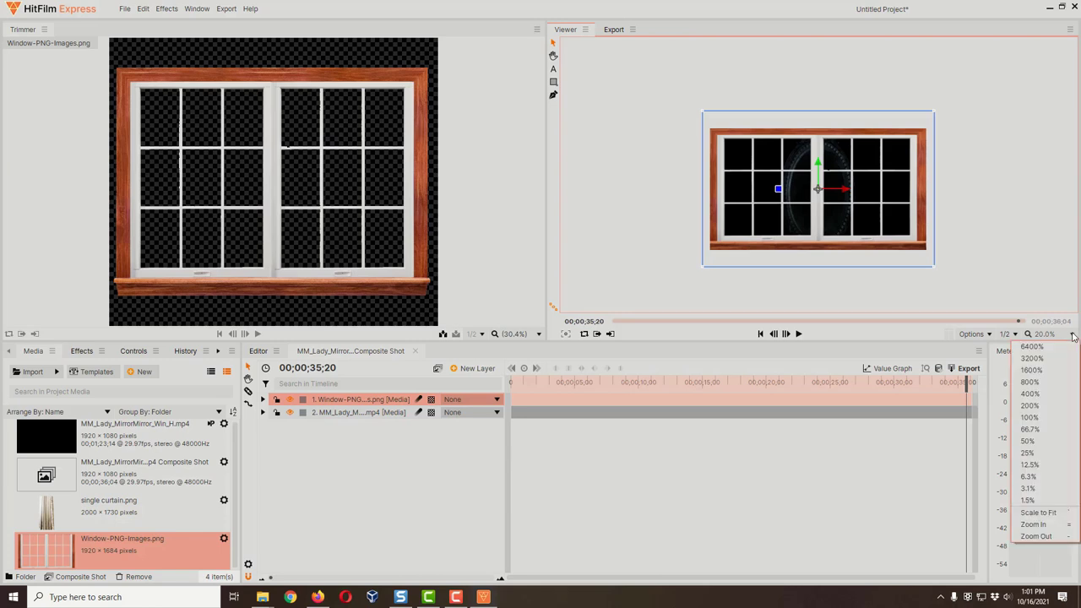
{"action": "left_click", "coordinate": [1047, 515]}
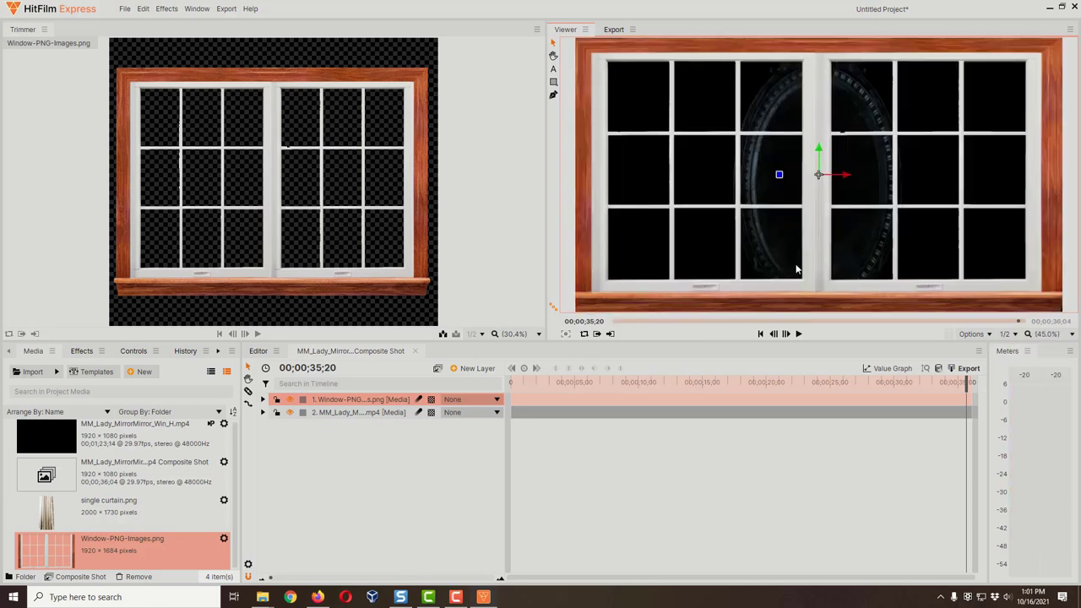
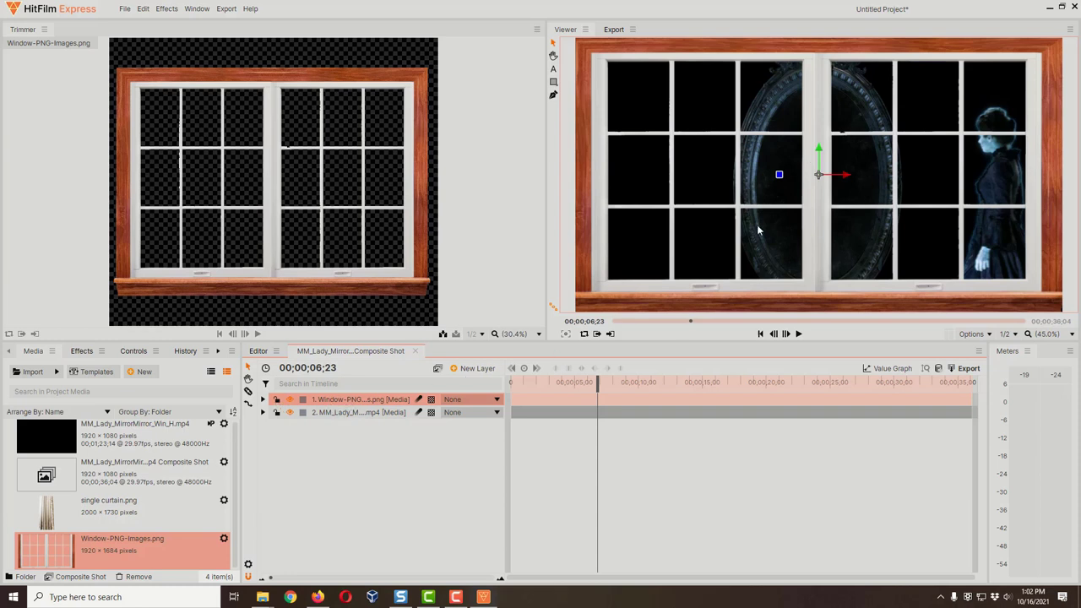
- Lock the window image layer and reposition the video layer so the mirror and the lady's reflection sit within the left half of the window
{"action": "left_click", "coordinate": [277, 402]}
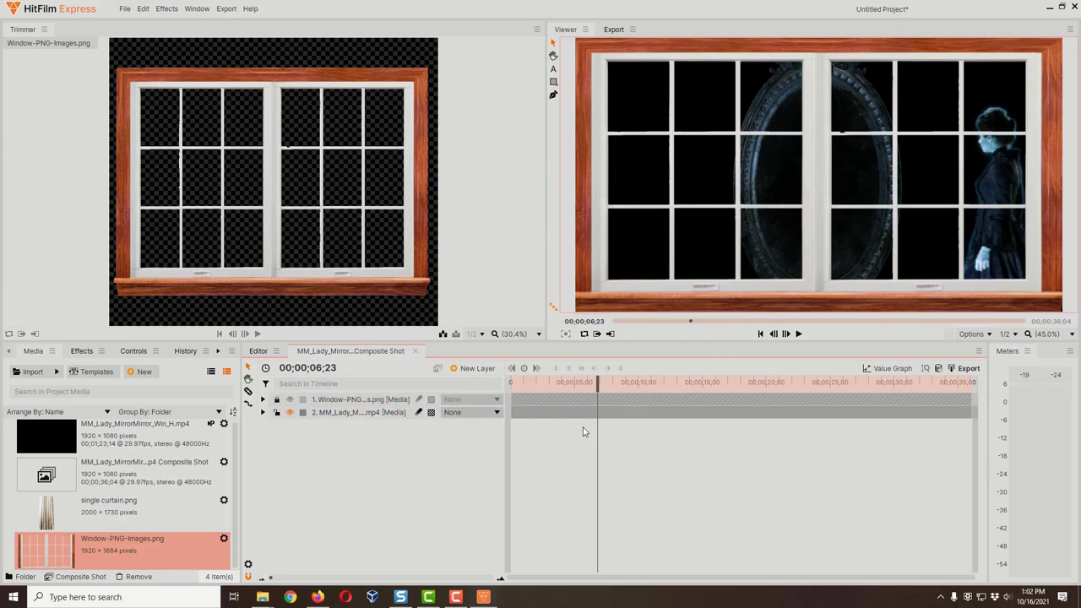
{"action": "left_click", "coordinate": [344, 415]}
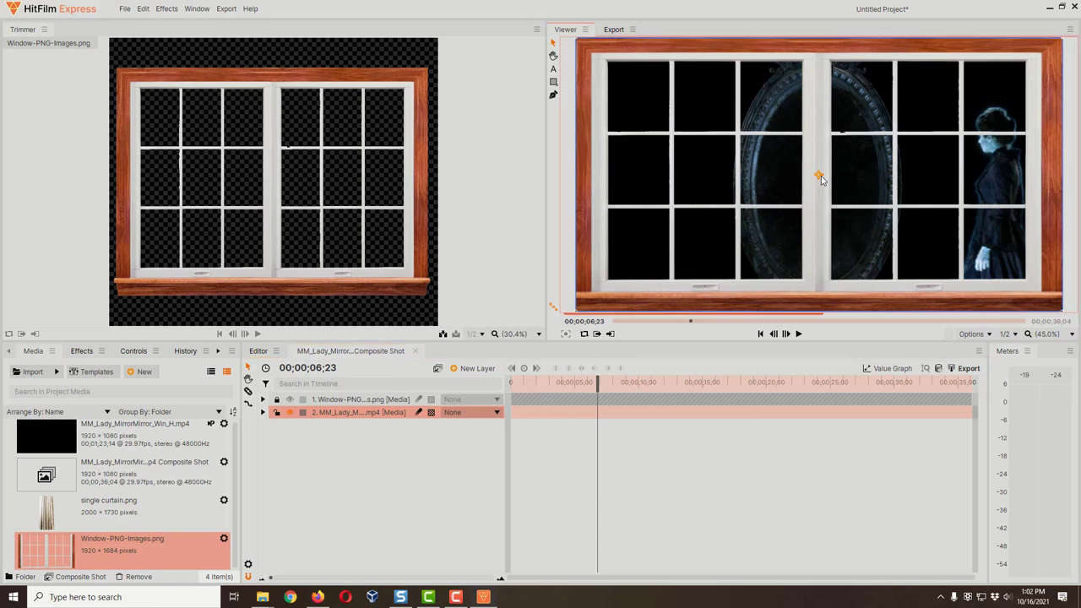
{"action": "left_click_drag", "start_coordinate": [819, 176], "coordinate": [711, 182]}
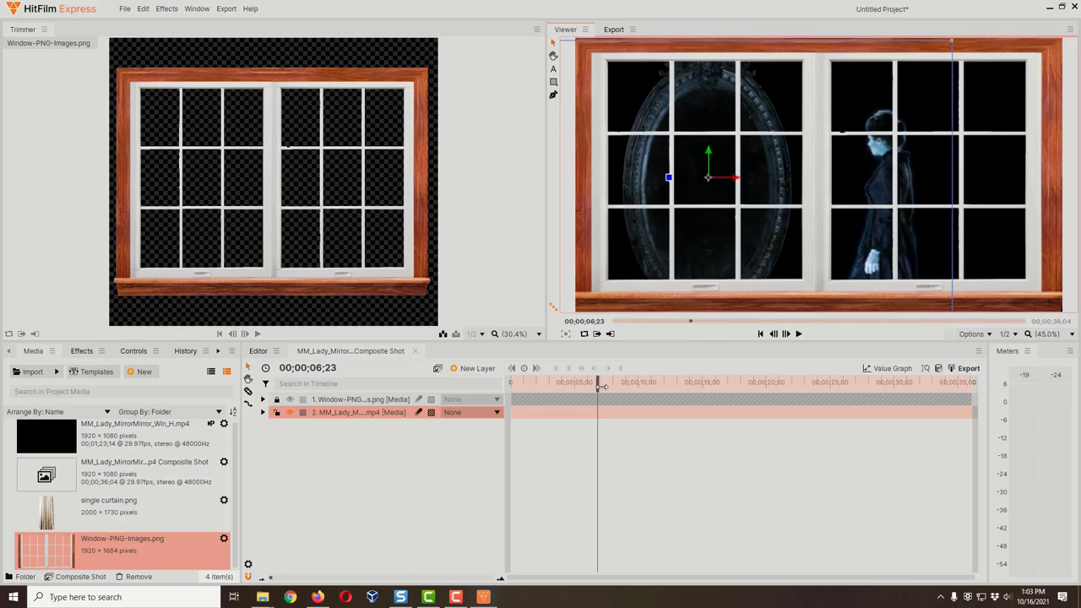
{"action": "left_click_drag", "start_coordinate": [597, 385], "coordinate": [785, 401]}
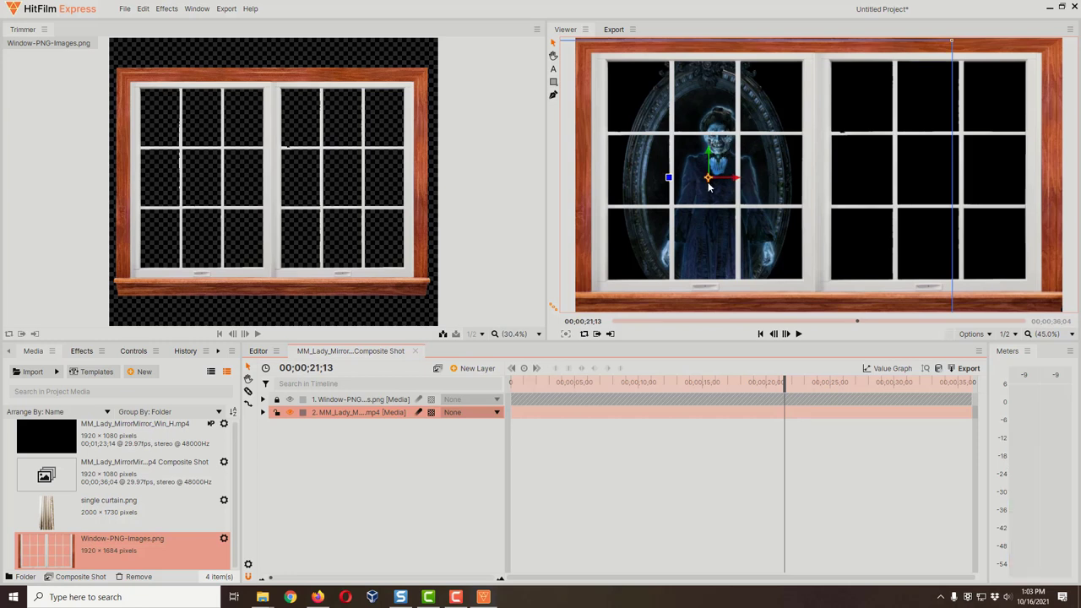
{"action": "left_click_drag", "start_coordinate": [712, 185], "coordinate": [703, 159]}
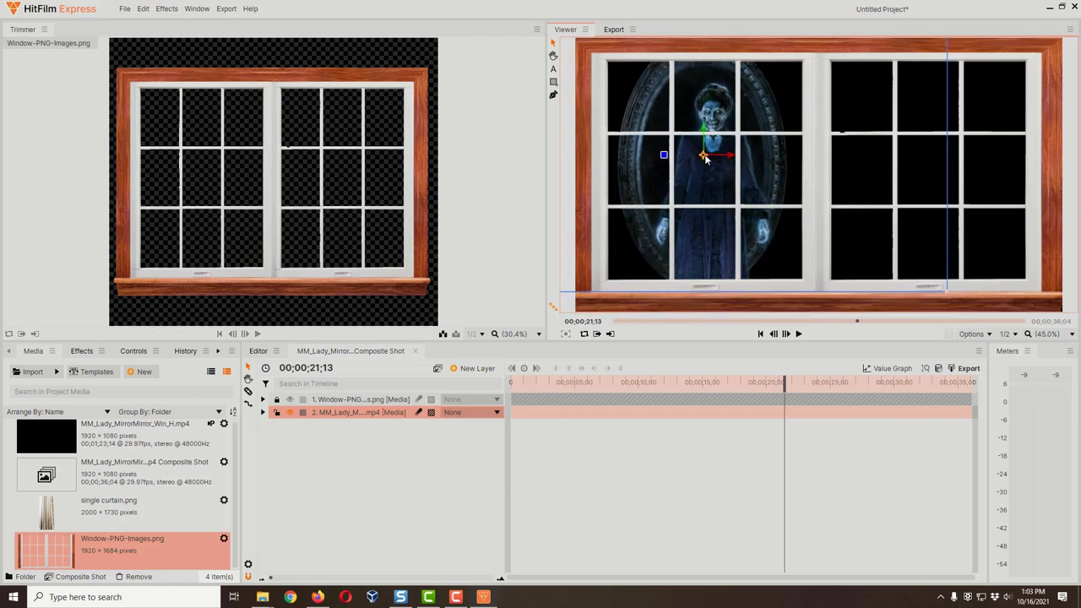
{"action": "left_click_drag", "start_coordinate": [702, 160], "coordinate": [702, 150]}
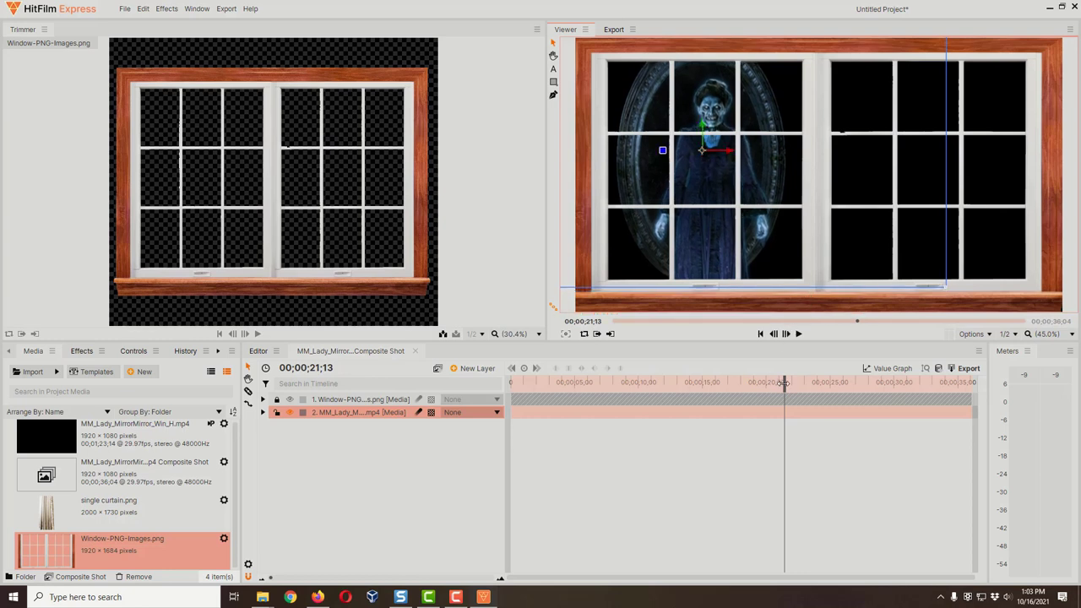
{"action": "left_click_drag", "start_coordinate": [784, 383], "coordinate": [591, 412]}
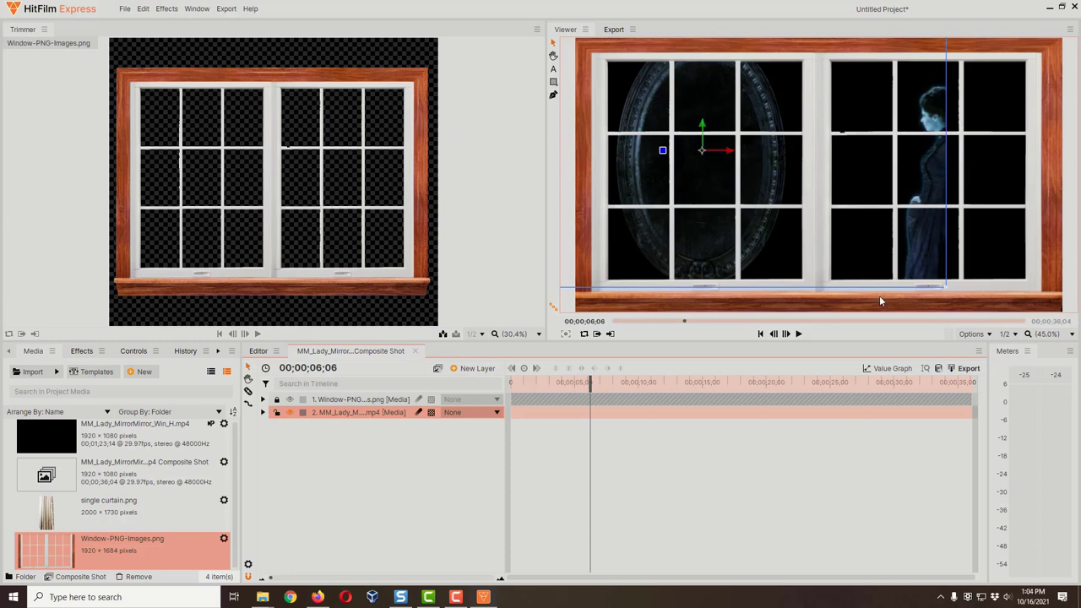
- Add single curtain.png between the window and video layers and move it to the right edge of the window
{"action": "left_click", "coordinate": [125, 512]}
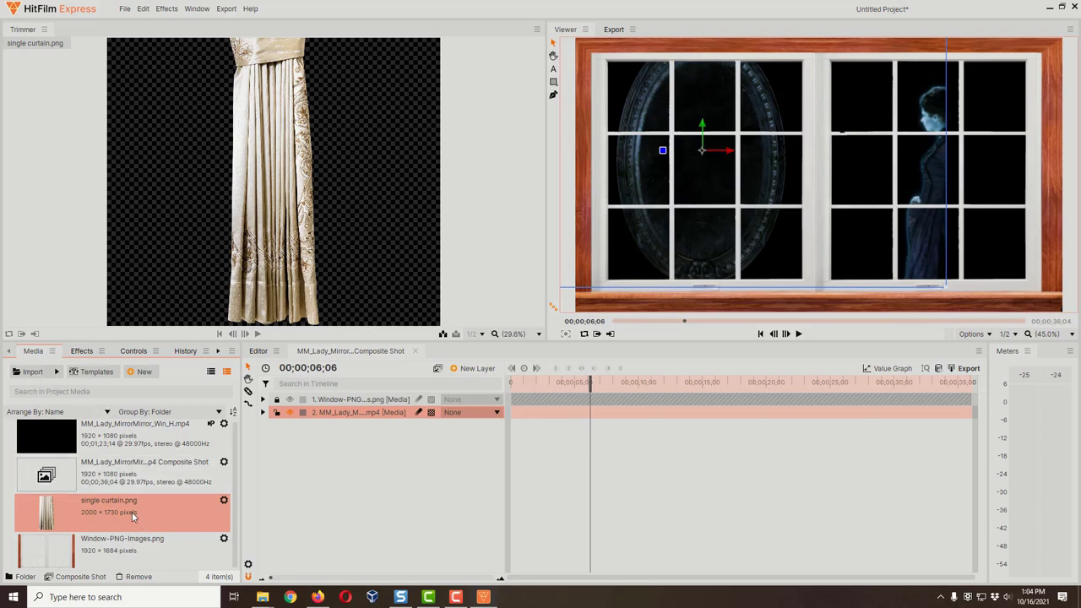
{"action": "left_click_drag", "start_coordinate": [133, 518], "coordinate": [368, 412]}
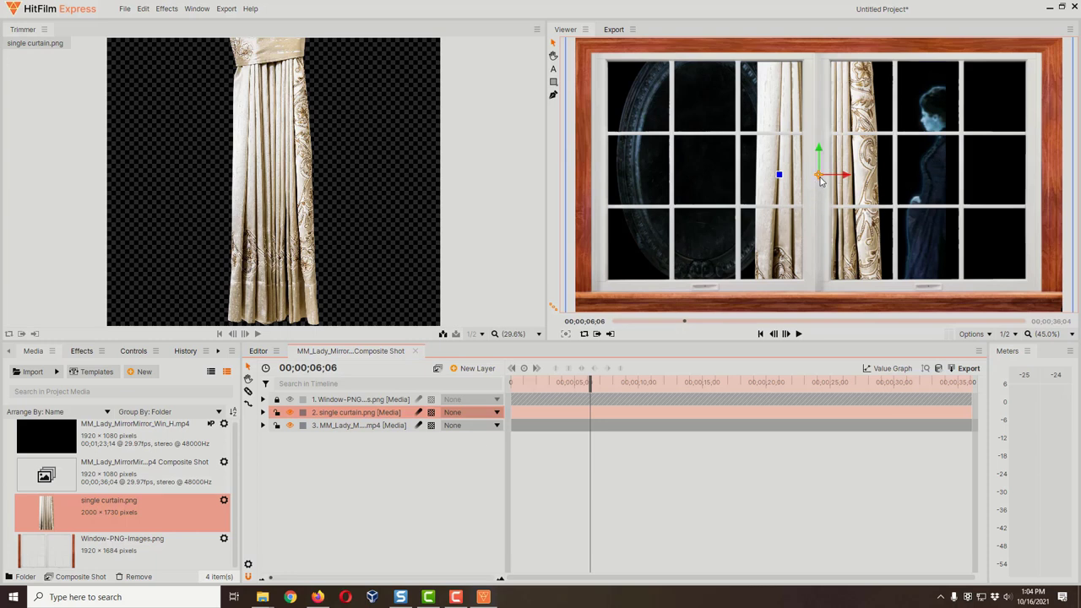
{"action": "left_click_drag", "start_coordinate": [818, 175], "coordinate": [1011, 175]}
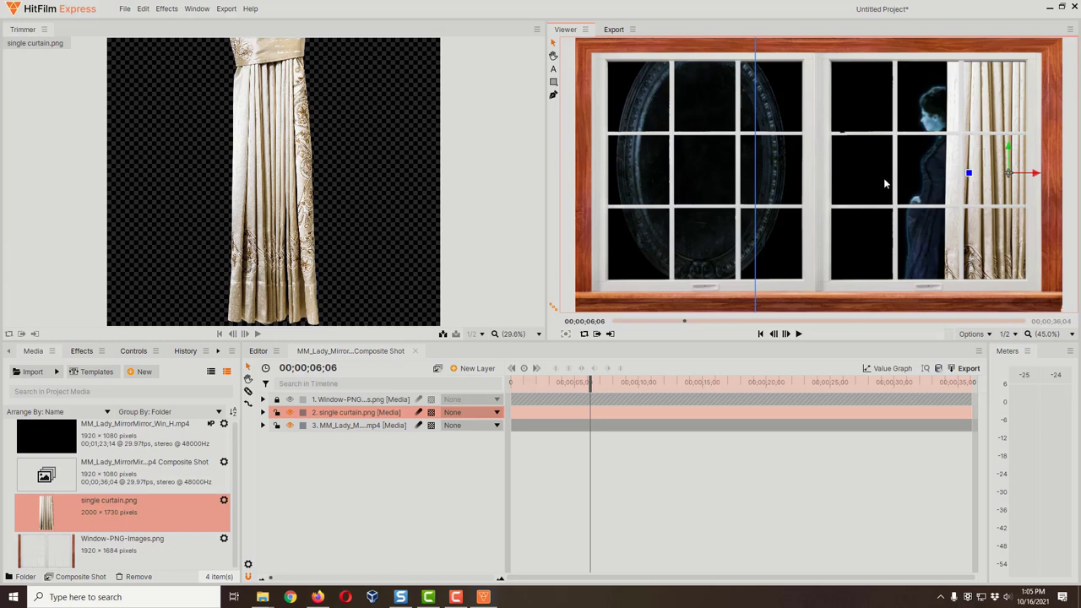
- Scale the curtain down proportionally to about the height of the window frame
{"action": "scroll", "coordinate": [883, 179], "scroll_direction": "down", "scroll_amount": 3}
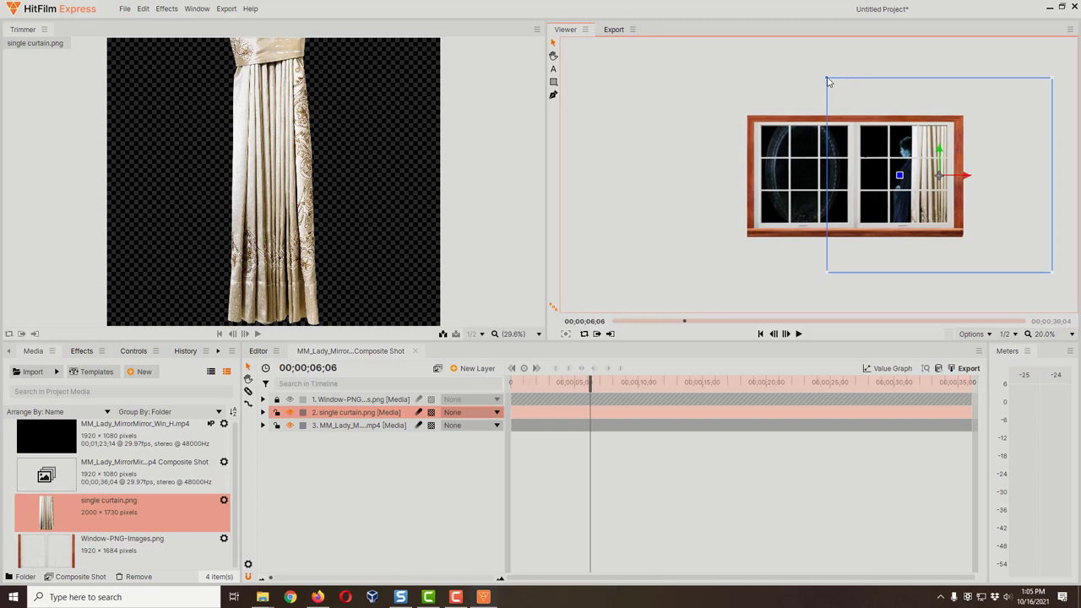
{"action": "left_click_drag", "start_coordinate": [828, 81], "coordinate": [842, 95]}
{"action": "mouse_move", "coordinate": [836, 112]}
{"action": "left_mouse_down"}
{"action": "mouse_move", "coordinate": [838, 127]}
{"action": "mouse_move", "coordinate": [835, 114]}
{"action": "mouse_move", "coordinate": [904, 58]}
{"action": "mouse_move", "coordinate": [853, 121]}
{"action": "left_mouse_up"}
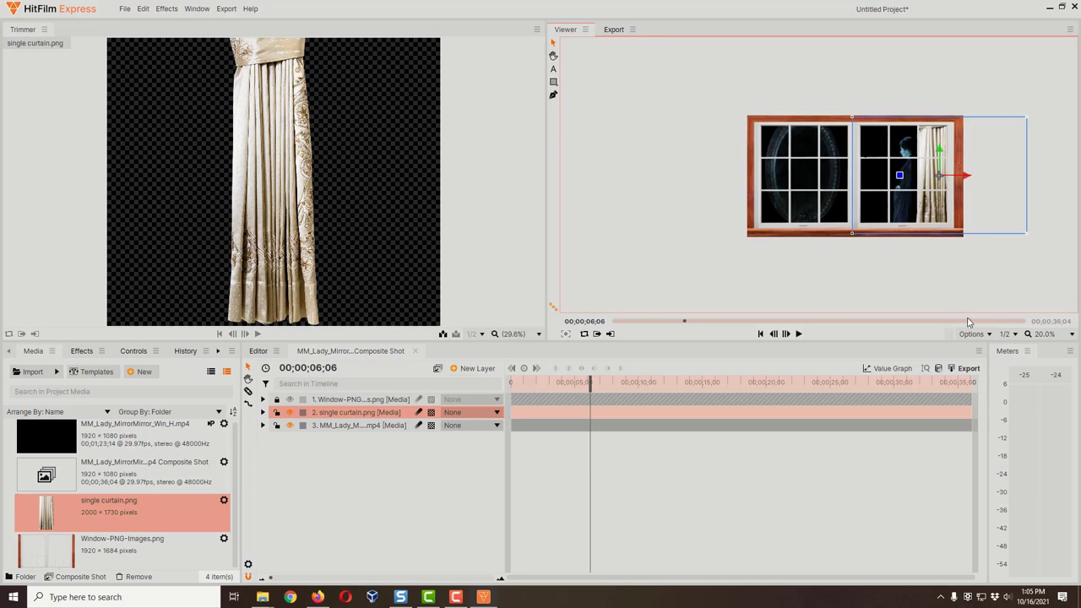
{"action": "left_click", "coordinate": [1072, 334]}
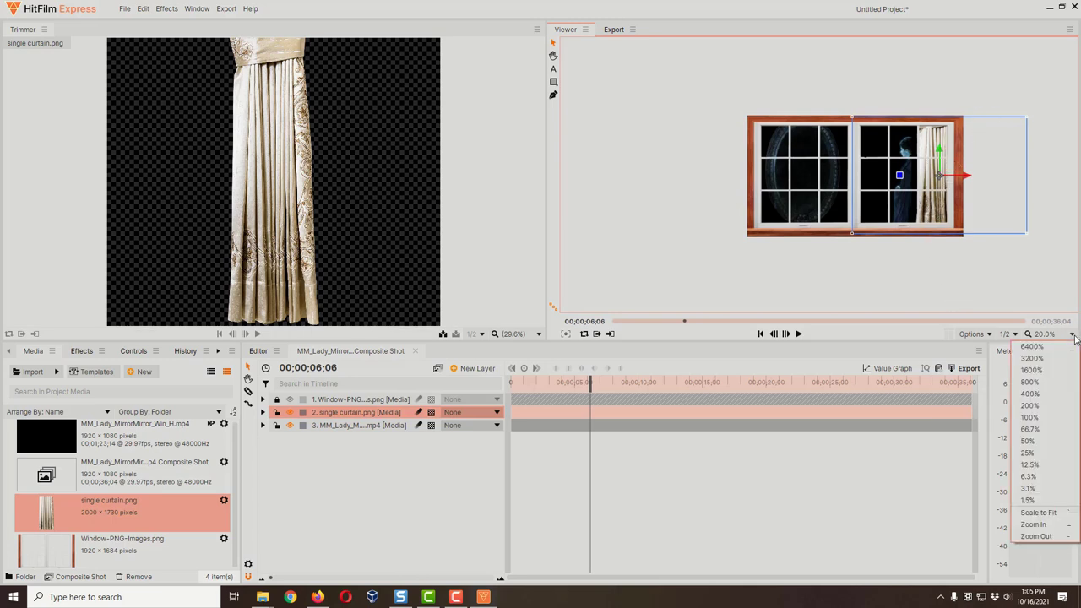
{"action": "left_click", "coordinate": [1048, 512]}
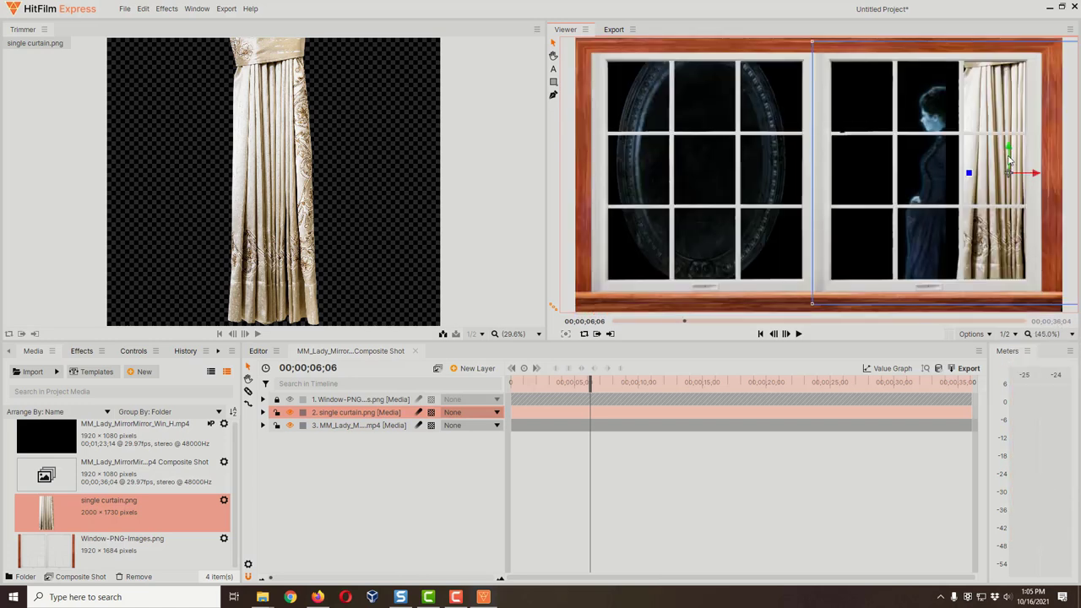
- Move the curtain inward over the right window panes to cover the lady's cut-off edge at her entrance, checking around 00;00;06;02
{"action": "left_click", "coordinate": [589, 382]}
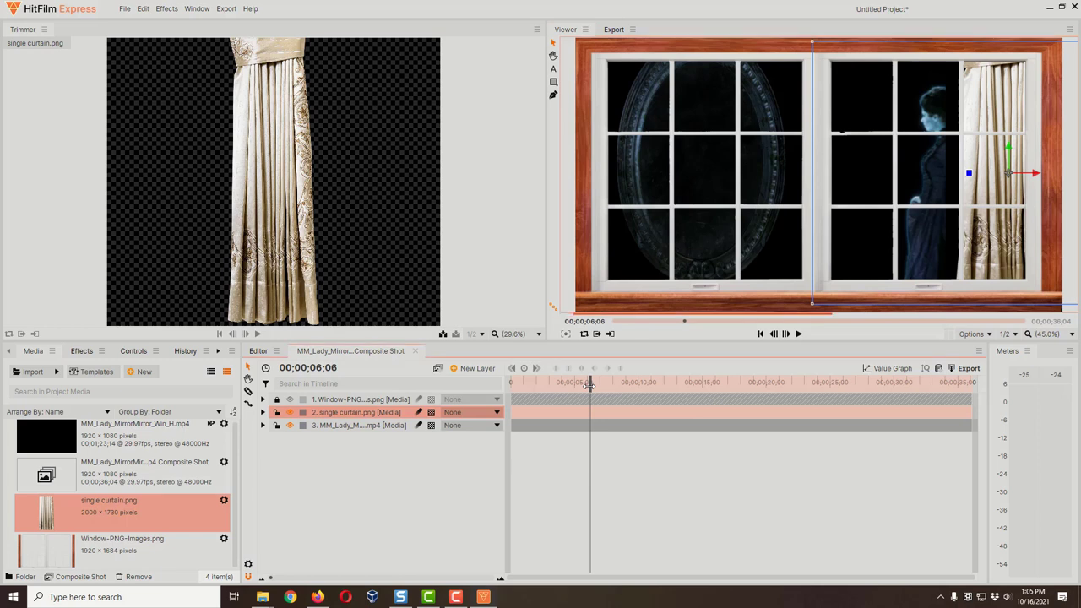
{"action": "left_click_drag", "start_coordinate": [588, 385], "coordinate": [596, 387]}
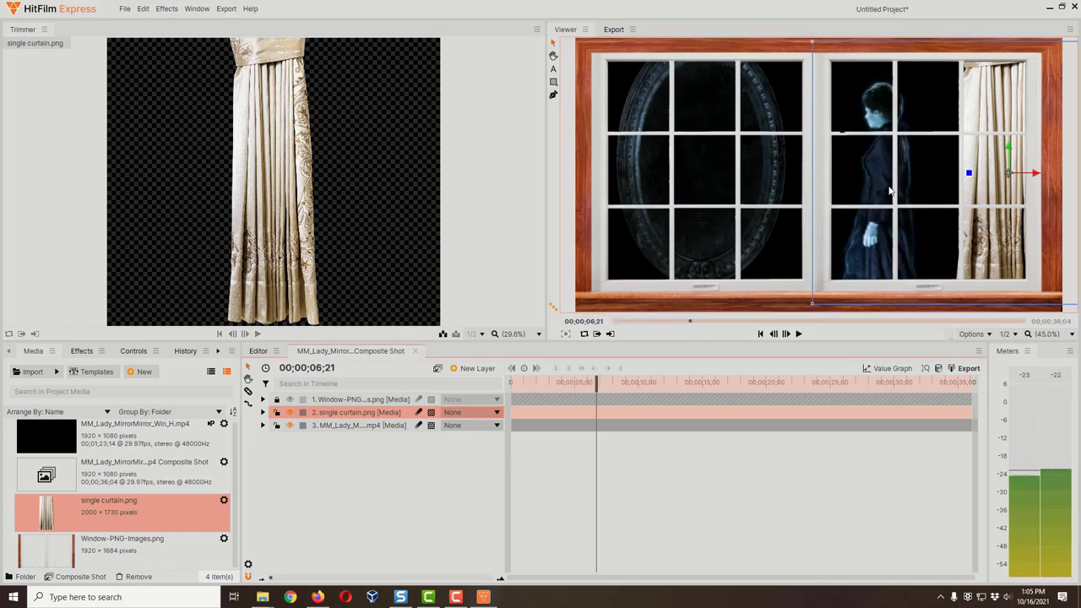
{"action": "left_click", "coordinate": [588, 387]}
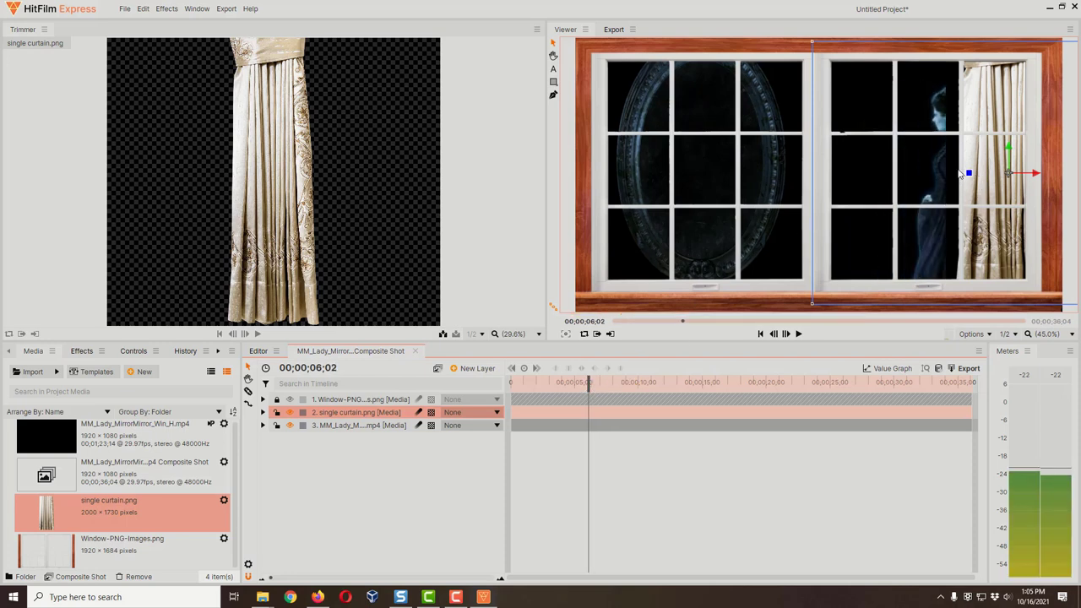
{"action": "left_click_drag", "start_coordinate": [1005, 180], "coordinate": [994, 176]}
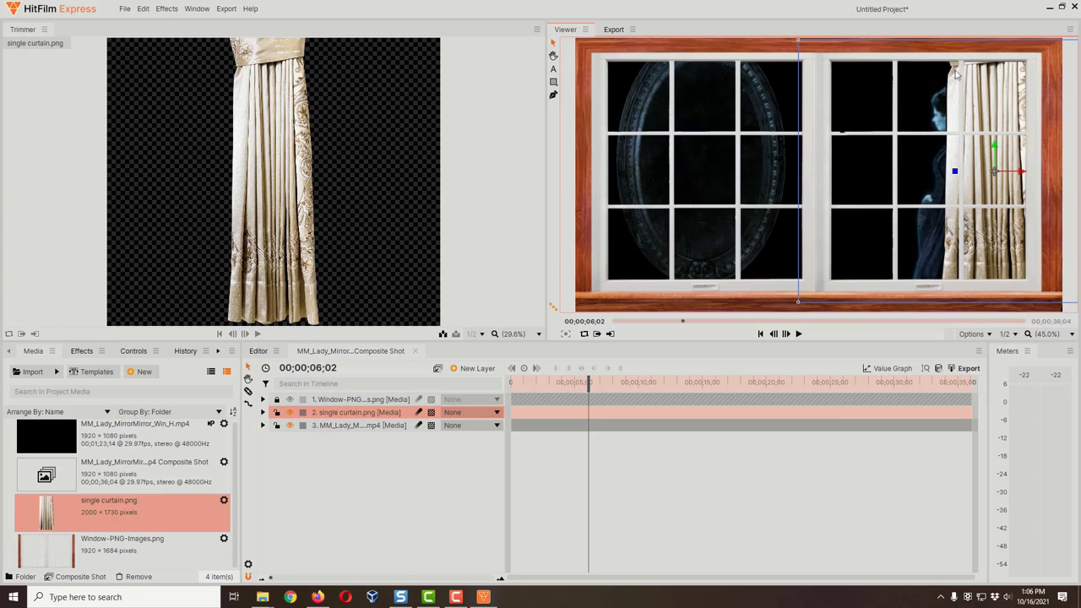
{"action": "left_click_drag", "start_coordinate": [997, 178], "coordinate": [994, 175]}
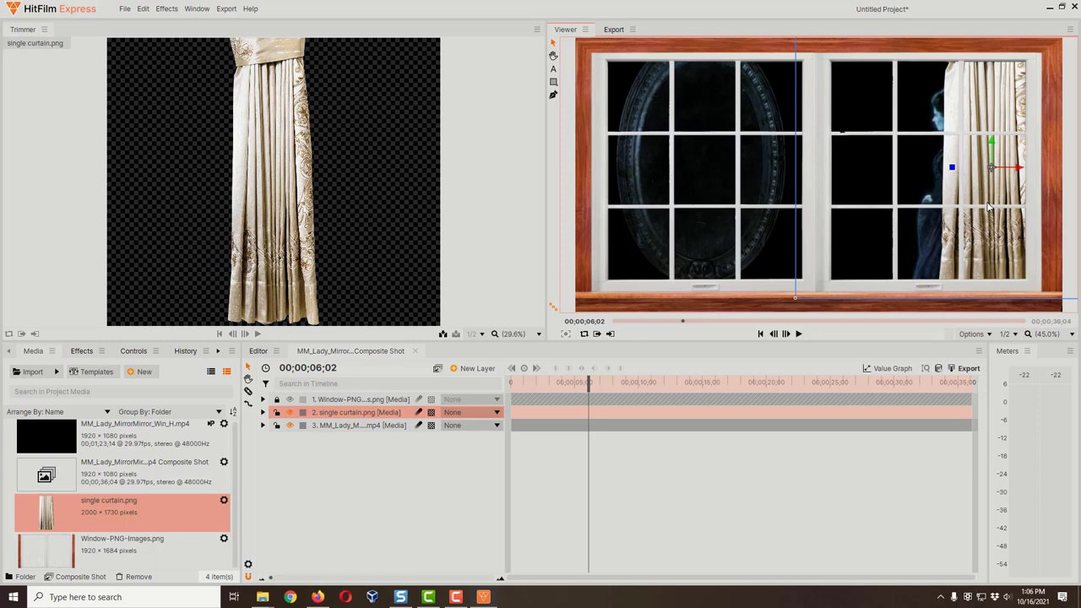
{"action": "left_click_drag", "start_coordinate": [589, 381], "coordinate": [608, 398]}
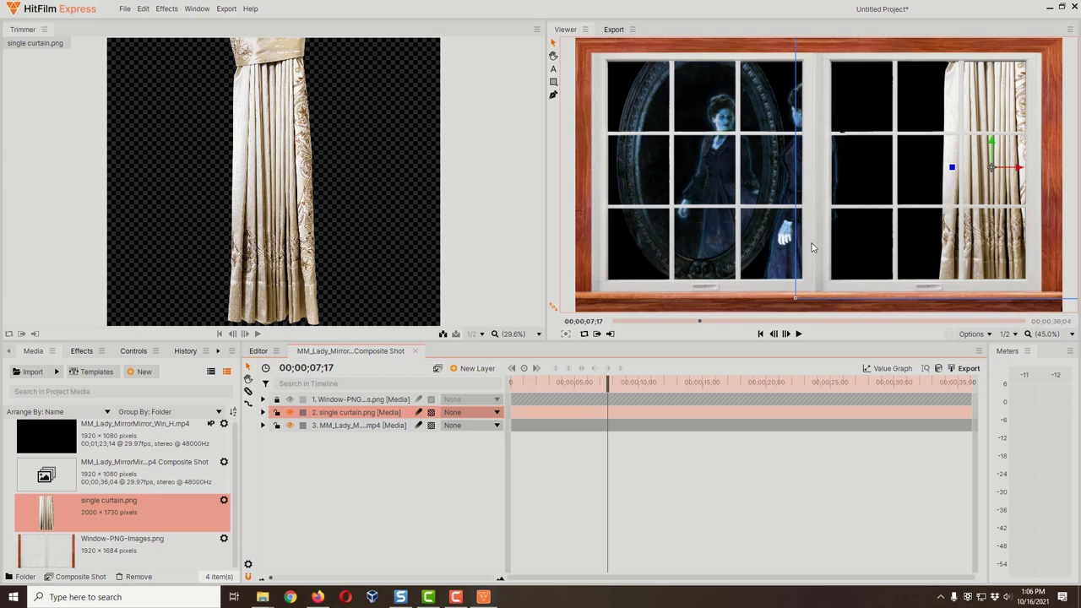
- Search the effects for "hue" and apply Hue, Saturation & Lightness to the single curtain.png layer
{"action": "left_click", "coordinate": [81, 351]}
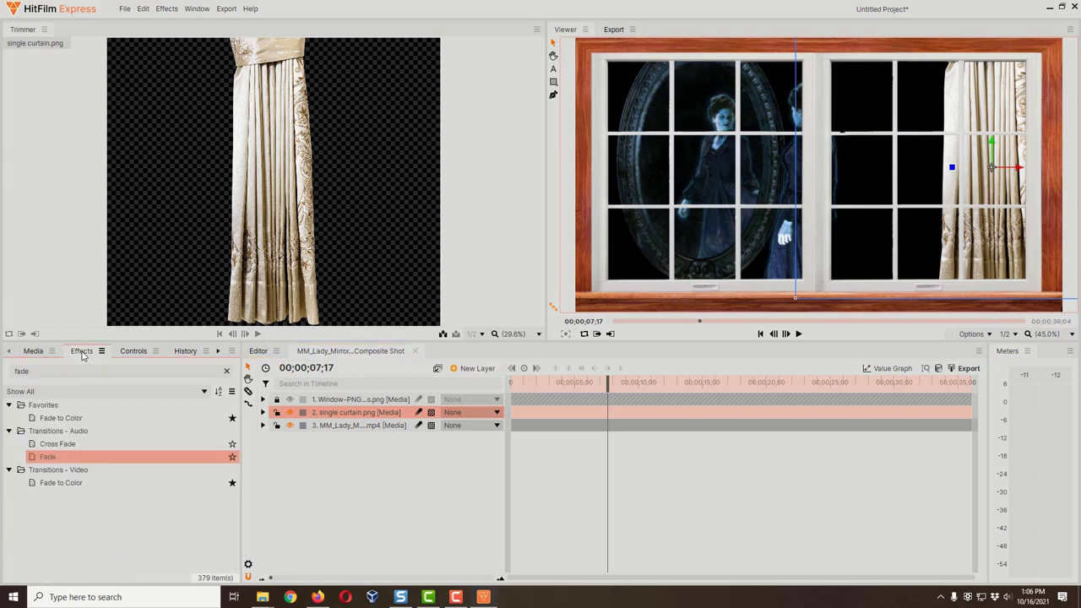
{"action": "left_click_drag", "start_coordinate": [79, 370], "coordinate": [15, 374]}
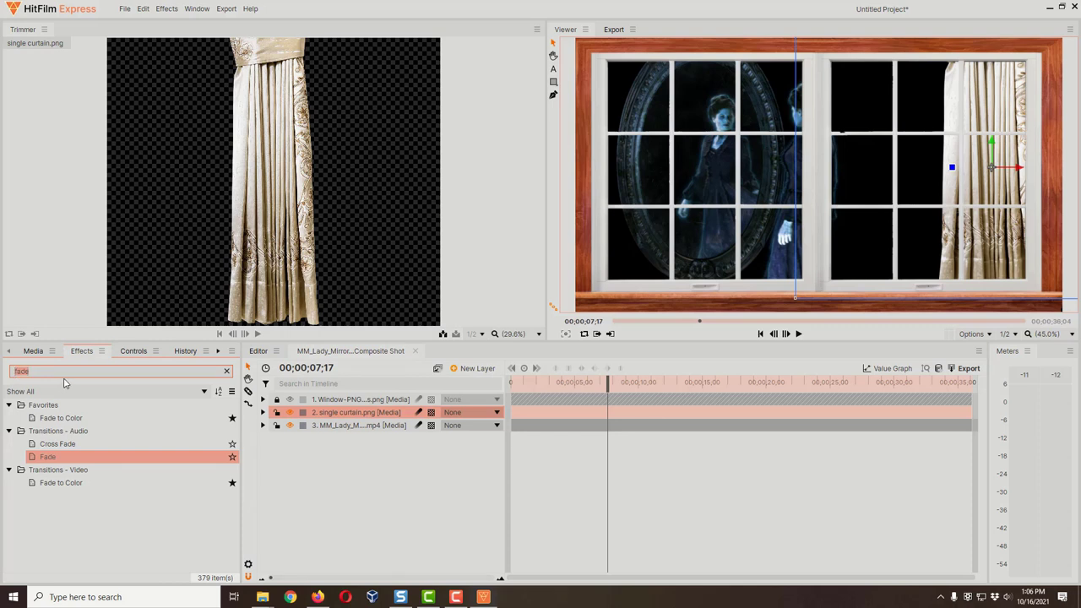
{"action": "key", "text": "BackSpace"}
{"action": "type", "text": "hu"}
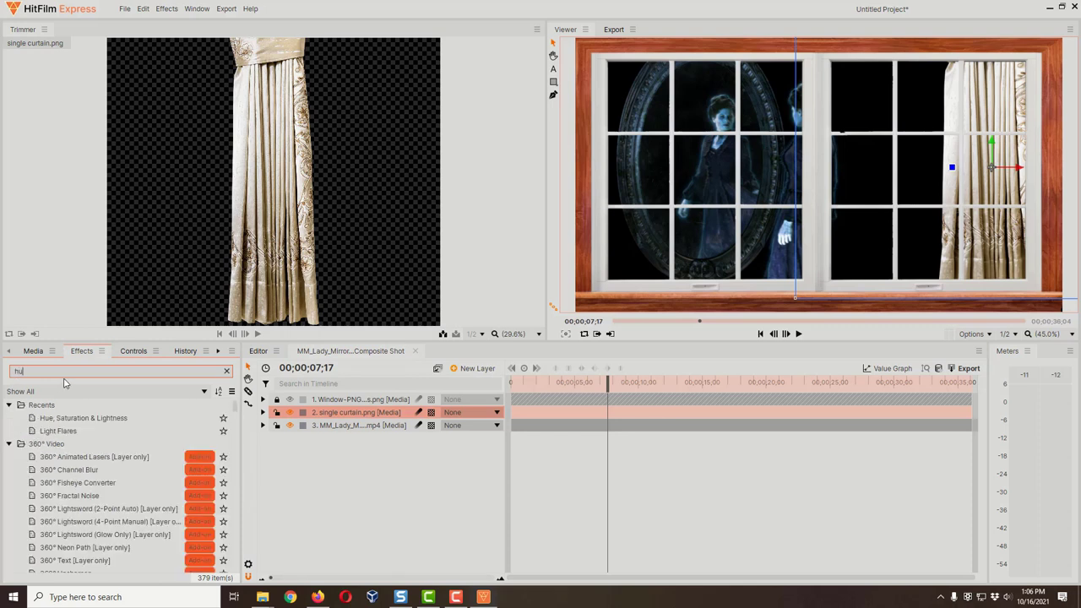
{"action": "type", "text": "e"}
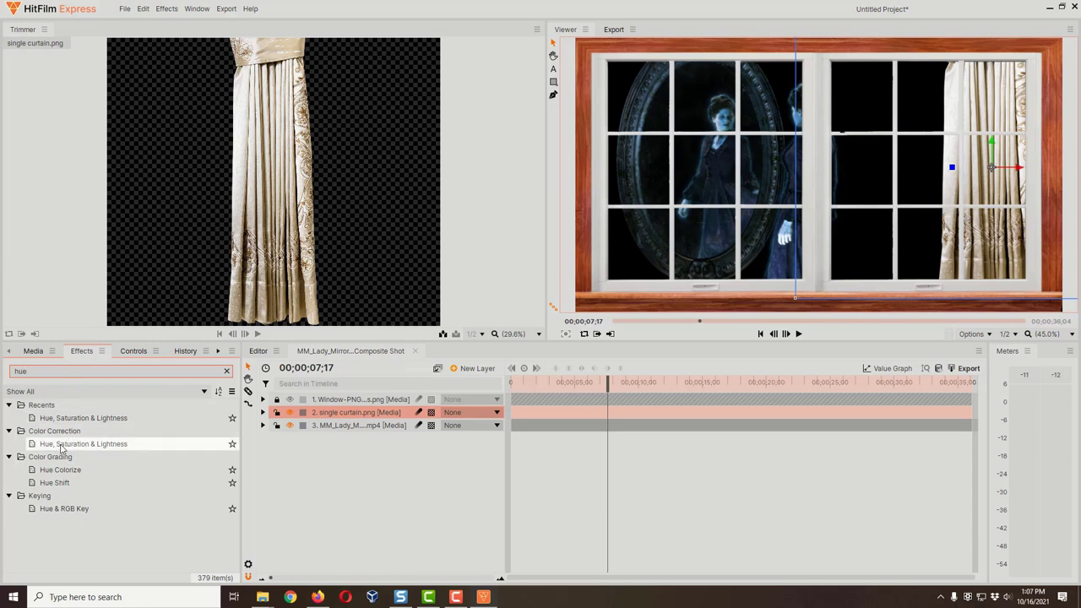
{"action": "left_click", "coordinate": [136, 447]}
{"action": "left_click_drag", "start_coordinate": [136, 448], "coordinate": [361, 414]}
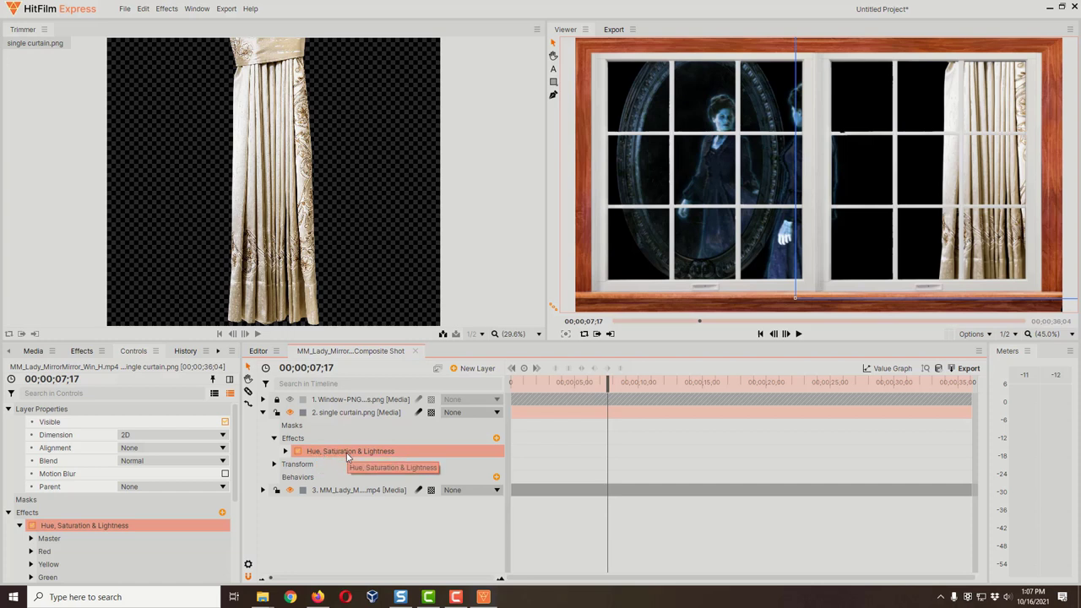
- Set the curtain effect's master Hue Shift to -180° and Saturation to 8
{"action": "left_click", "coordinate": [286, 452]}
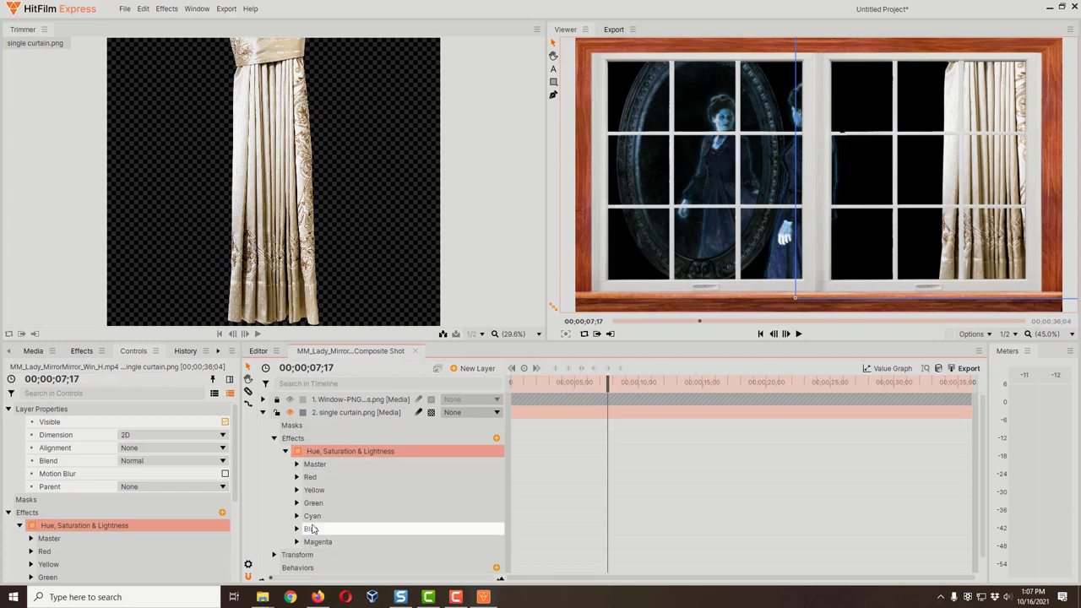
{"action": "left_click", "coordinate": [297, 464]}
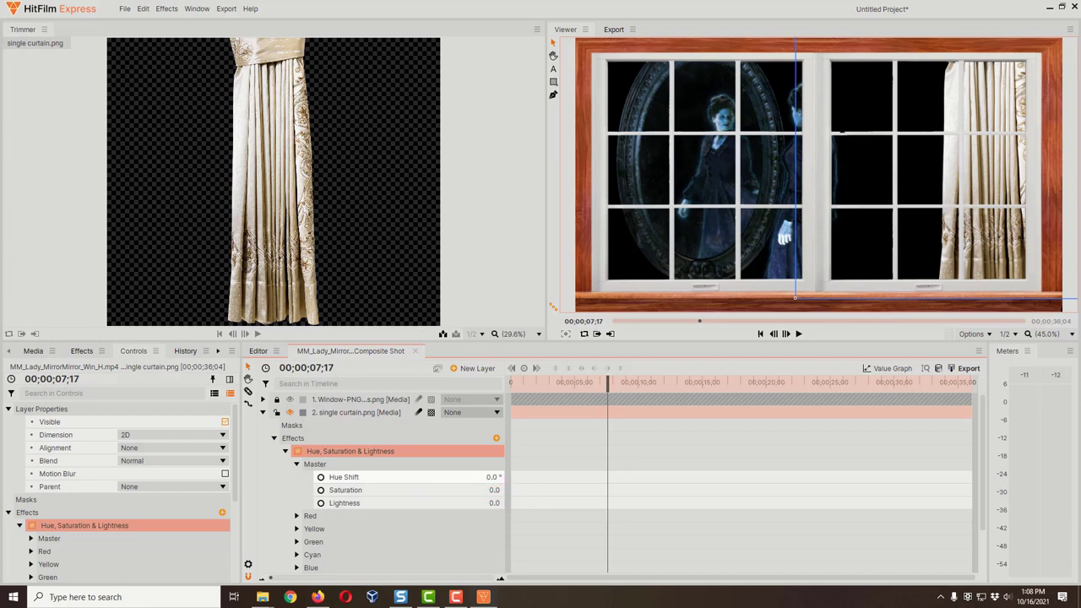
{"action": "left_click_drag", "start_coordinate": [490, 477], "coordinate": [440, 478]}
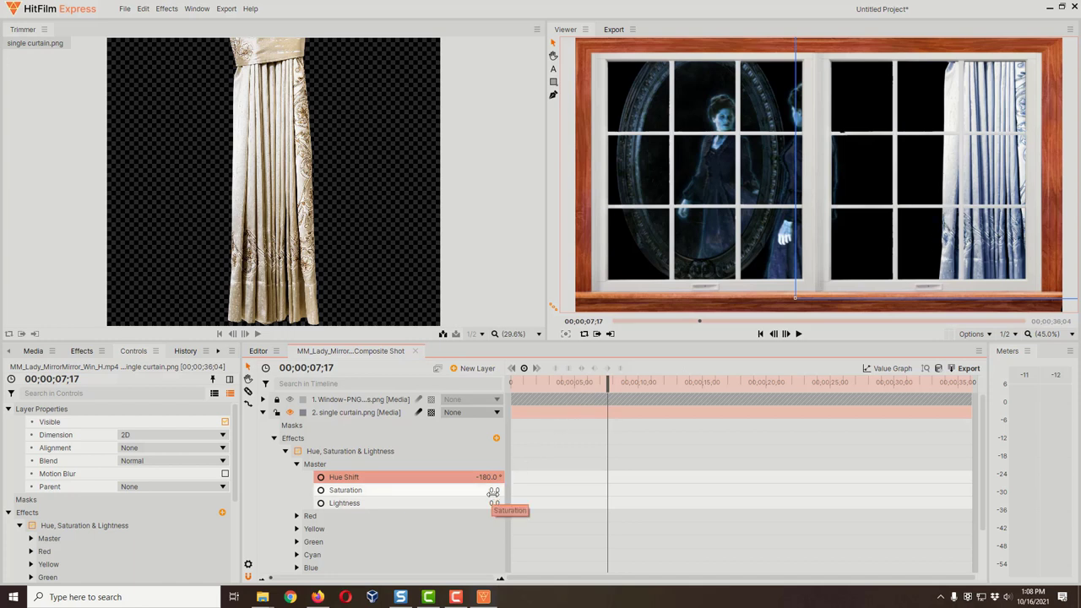
{"action": "left_click_drag", "start_coordinate": [500, 490], "coordinate": [493, 489]}
{"action": "key", "text": "ctrl+y"}
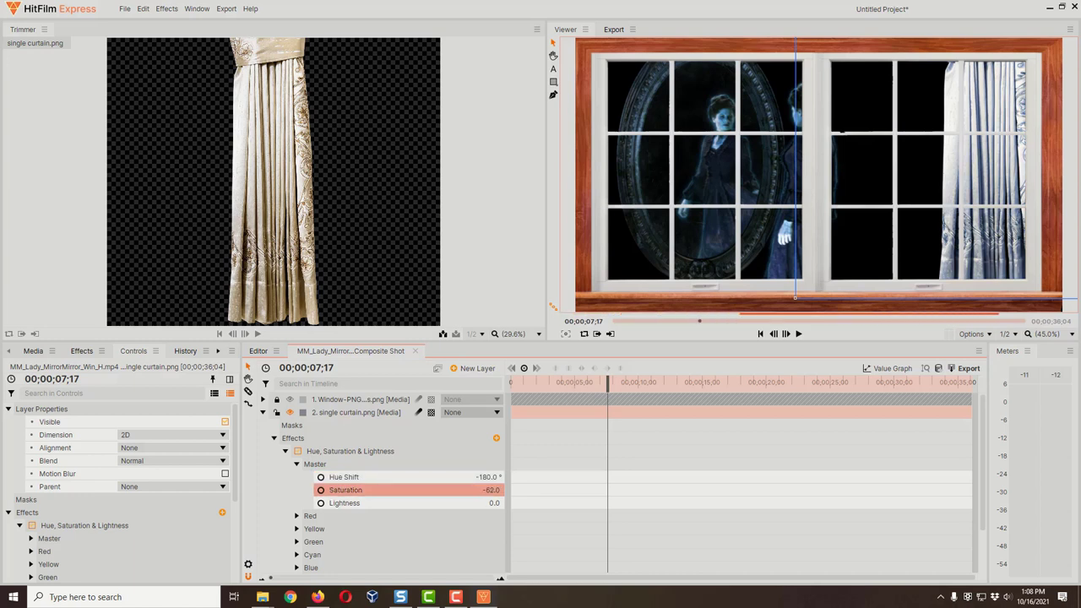
{"action": "left_click_drag", "start_coordinate": [494, 490], "coordinate": [527, 490]}
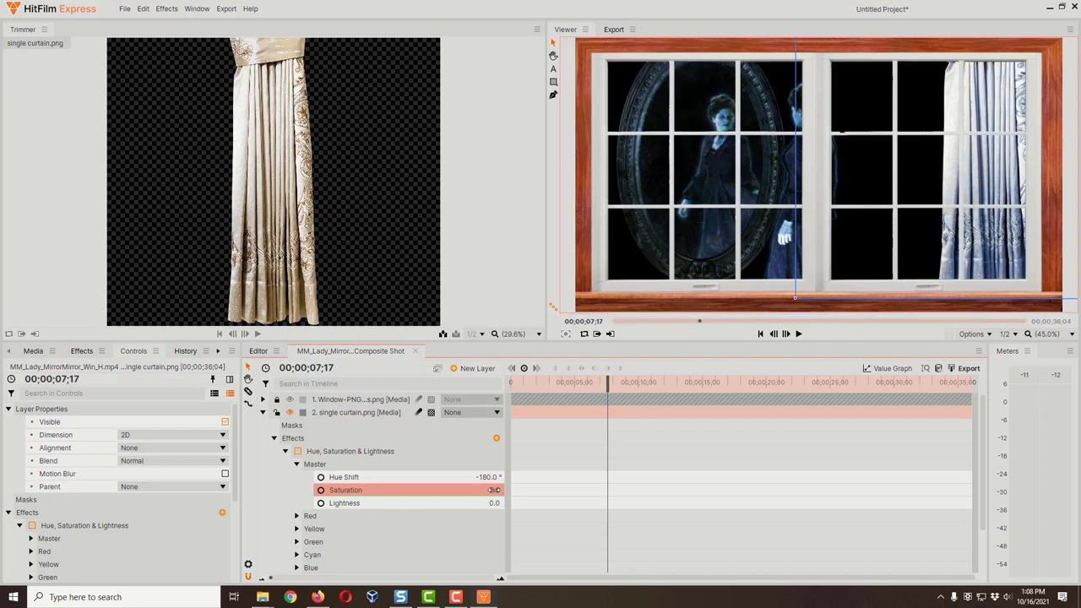
{"action": "left_click_drag", "start_coordinate": [493, 489], "coordinate": [495, 502]}
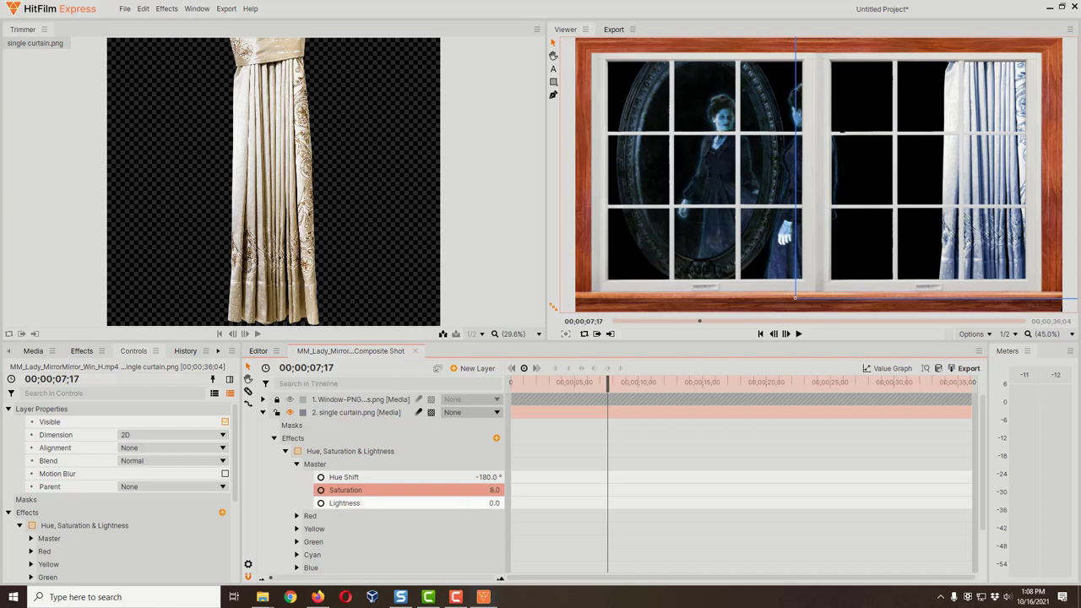
- Darken the curtain by setting the master Lightness to -38
{"action": "left_click_drag", "start_coordinate": [496, 502], "coordinate": [549, 503]}
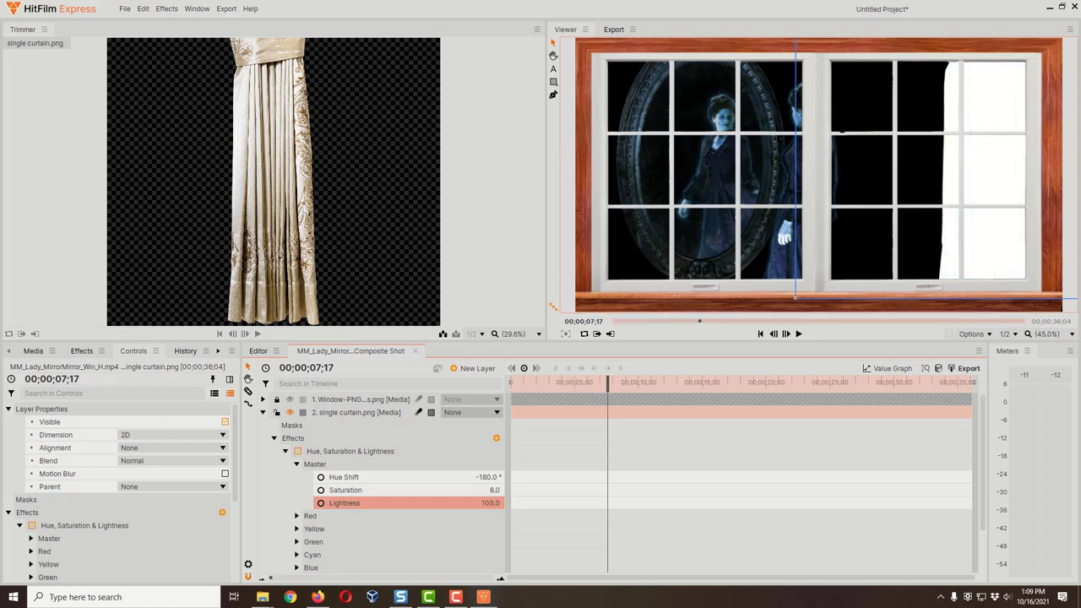
{"action": "left_click_drag", "start_coordinate": [549, 502], "coordinate": [476, 503]}
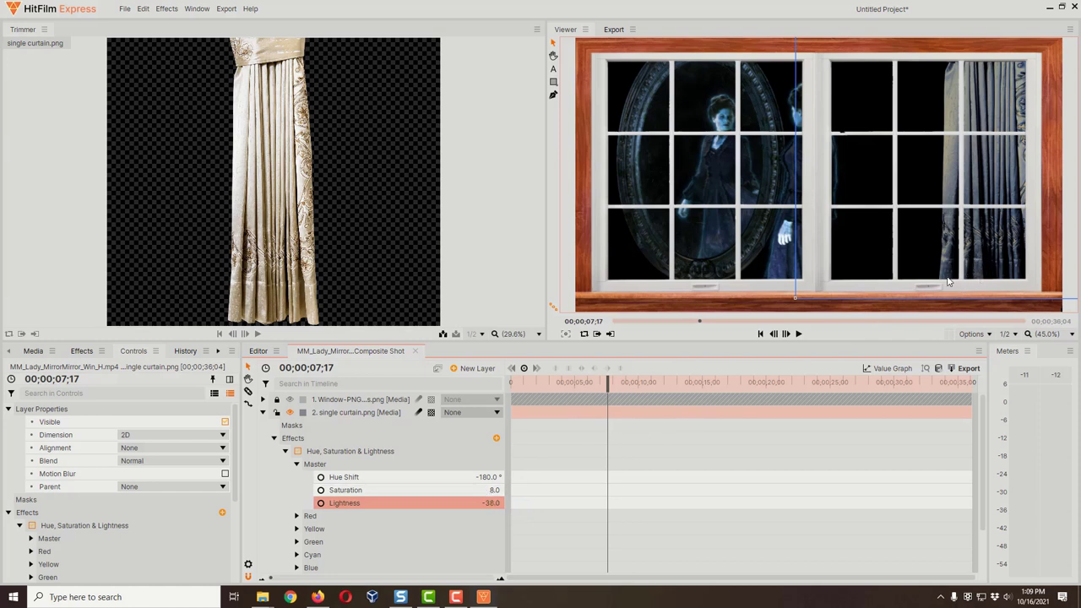
{"action": "left_click", "coordinate": [493, 502]}
{"action": "type", "text": "-3"}
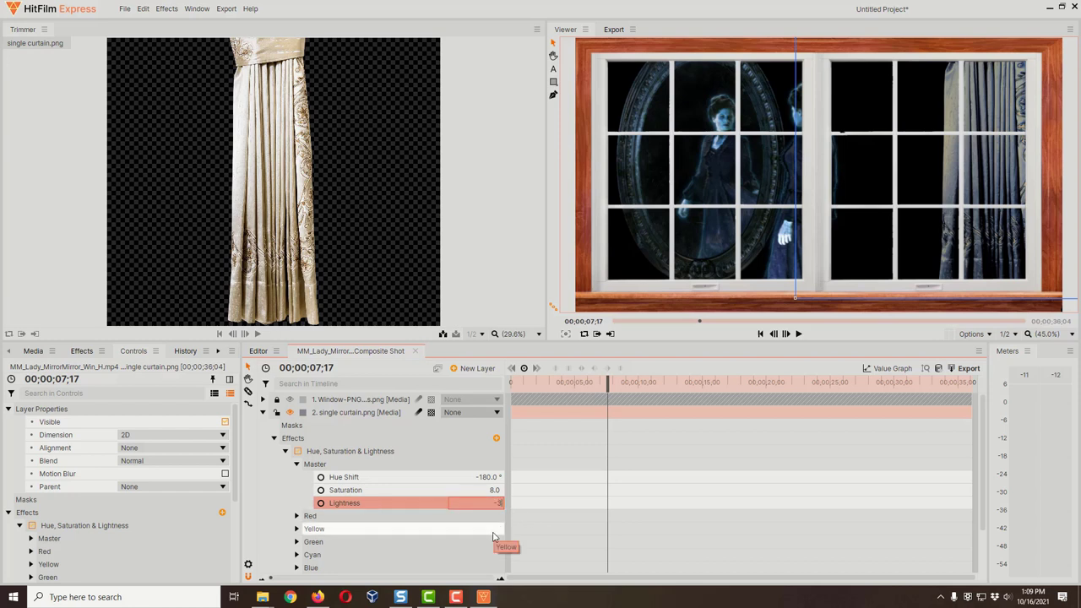
{"action": "key", "text": "Return"}
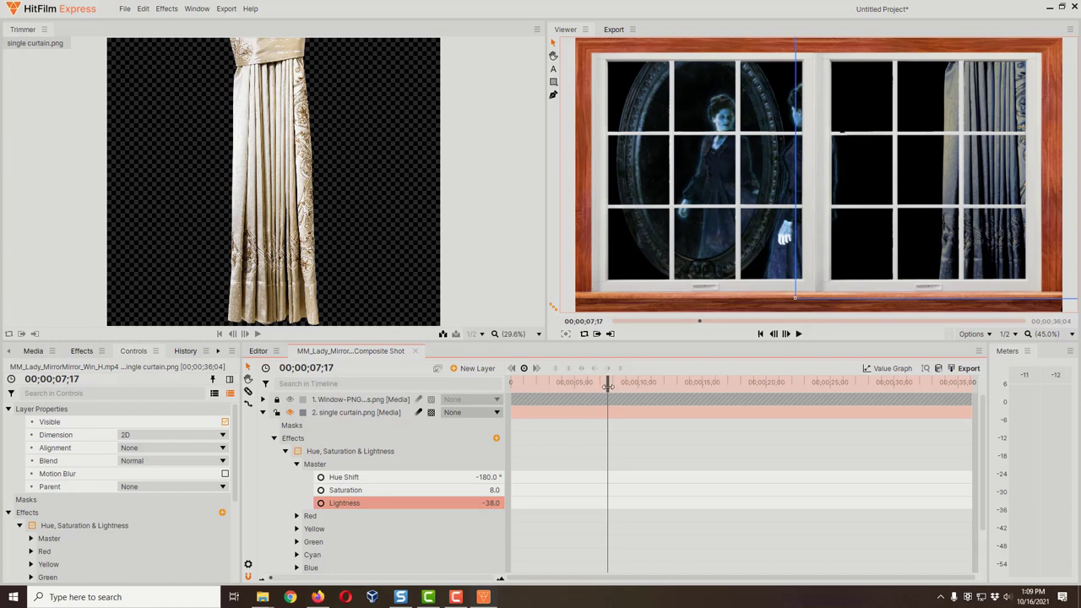
- Preview the recoloured curtain with the footage in both the composite shot and the editor timeline
{"action": "left_click_drag", "start_coordinate": [609, 389], "coordinate": [512, 421]}
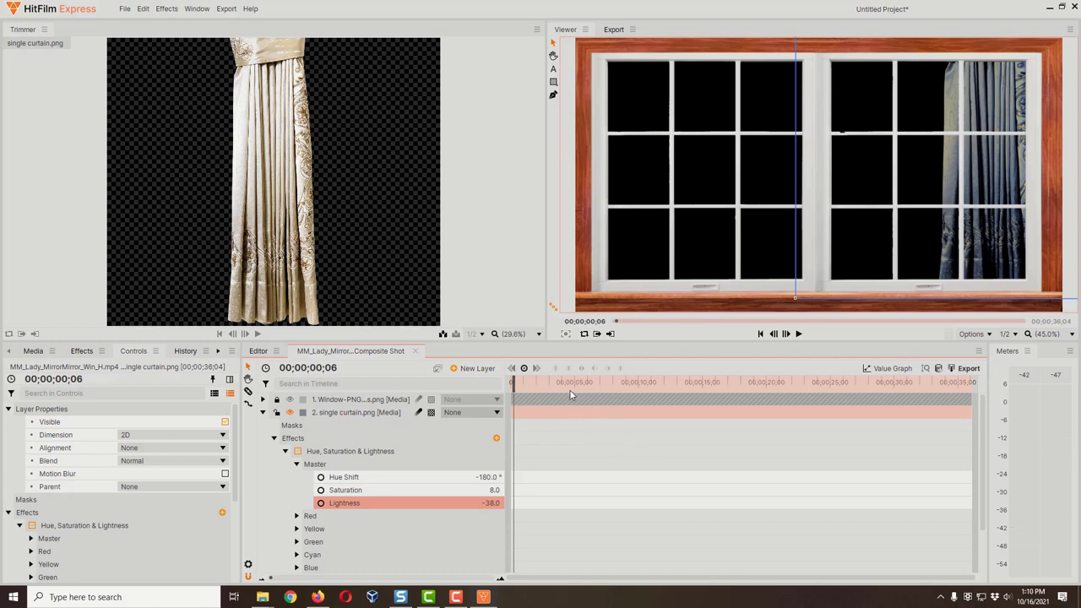
{"action": "left_click", "coordinate": [258, 350]}
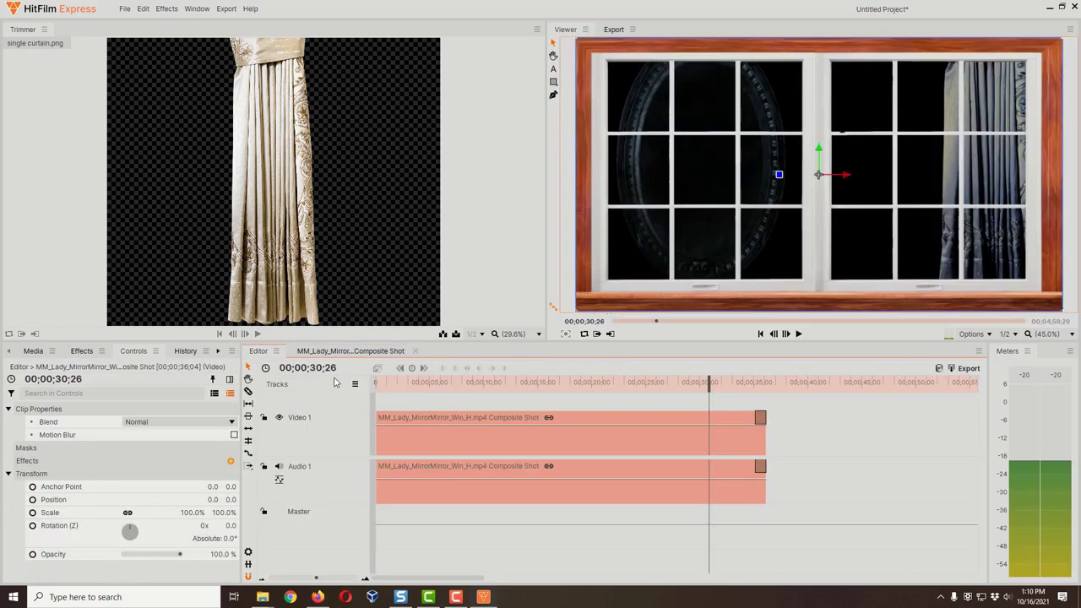
{"action": "left_click_drag", "start_coordinate": [713, 382], "coordinate": [398, 429]}
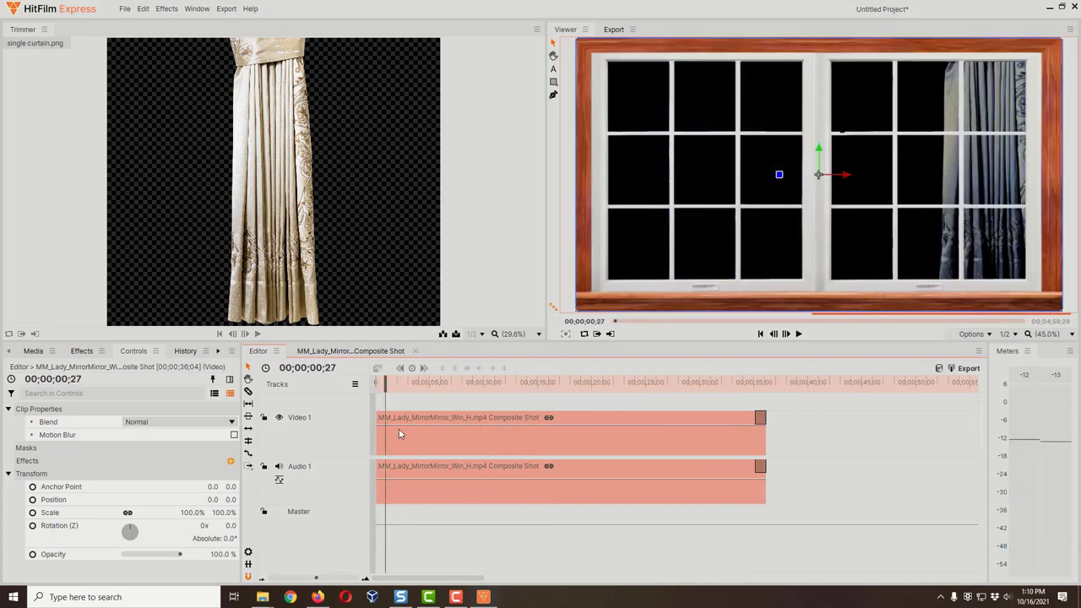
- Unlock and hide the window image layer in the composite shot, and preview the result in the editor timeline
{"action": "left_click", "coordinate": [356, 353]}
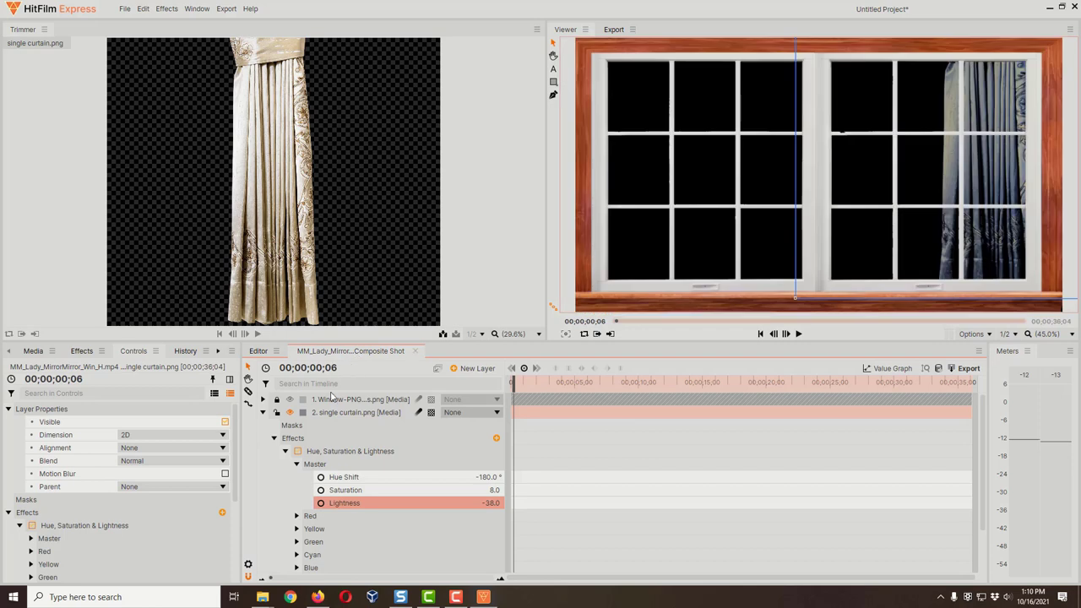
{"action": "left_click", "coordinate": [276, 401]}
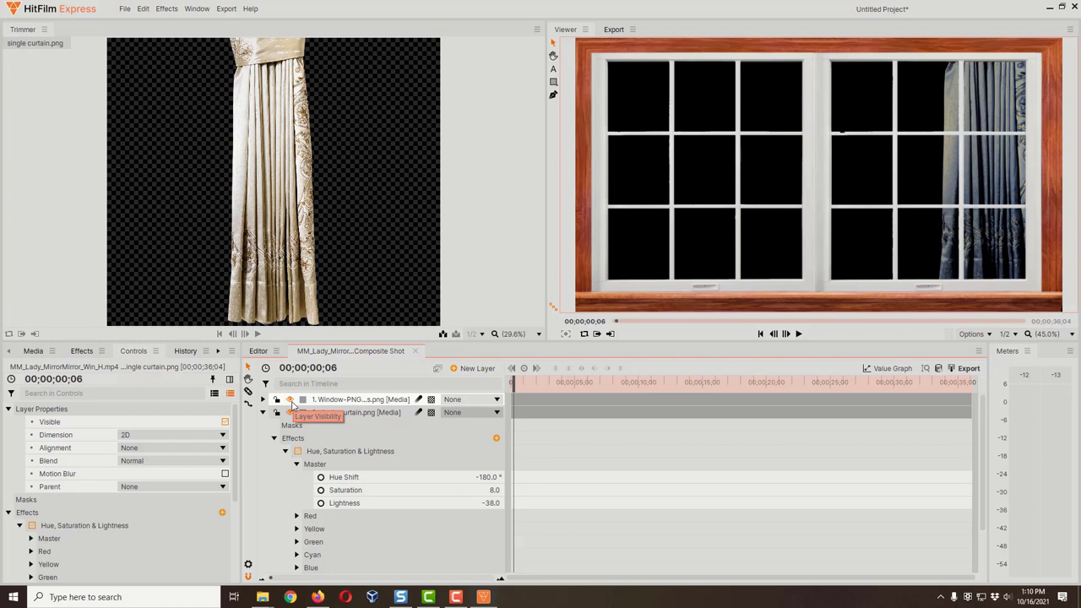
{"action": "left_click", "coordinate": [290, 399]}
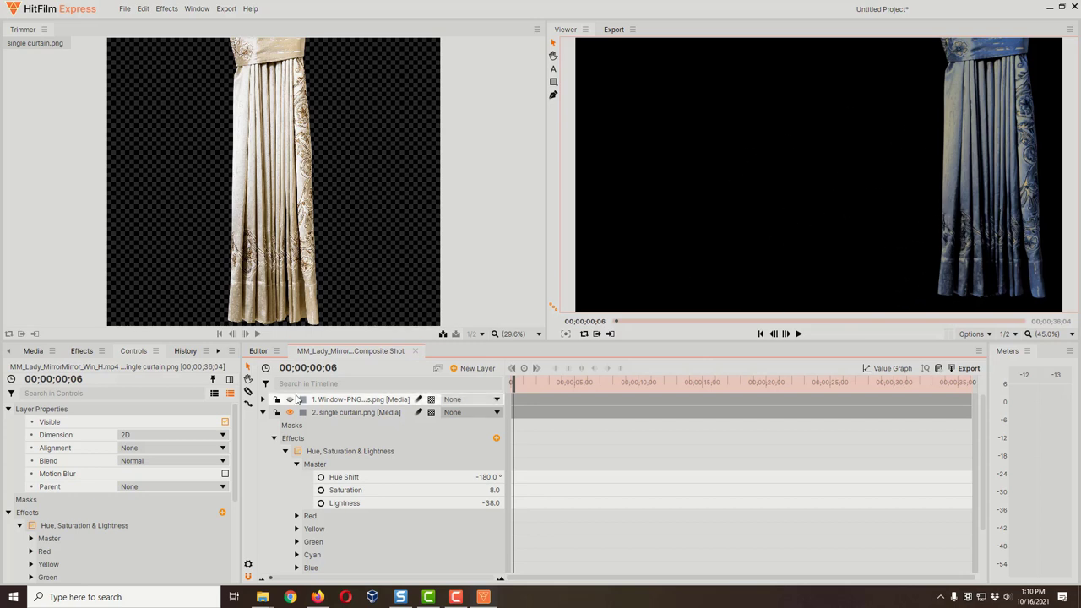
{"action": "left_click", "coordinate": [263, 413]}
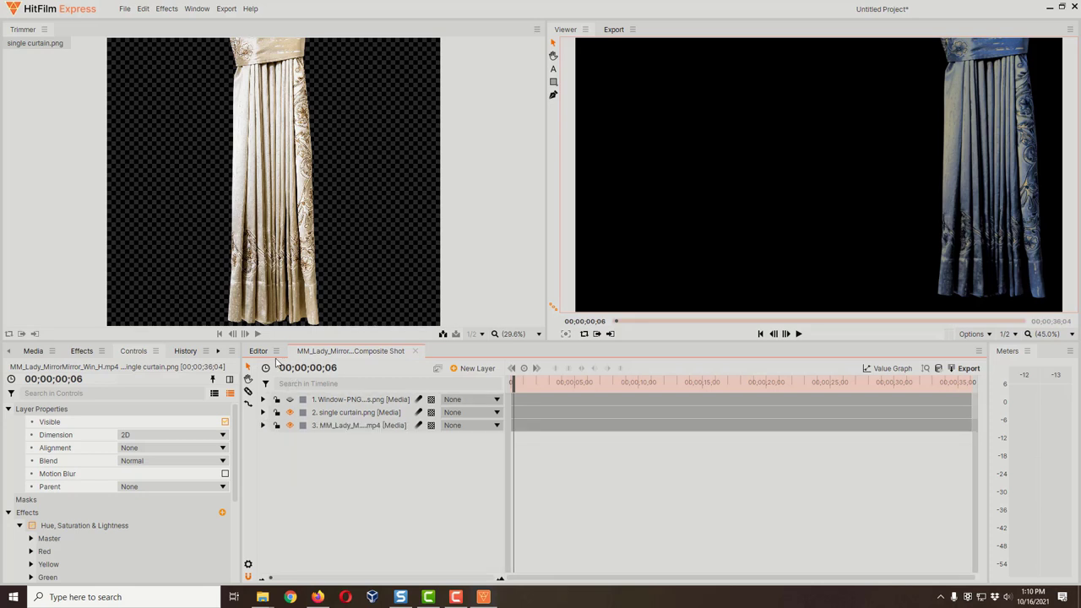
{"action": "left_click", "coordinate": [258, 352]}
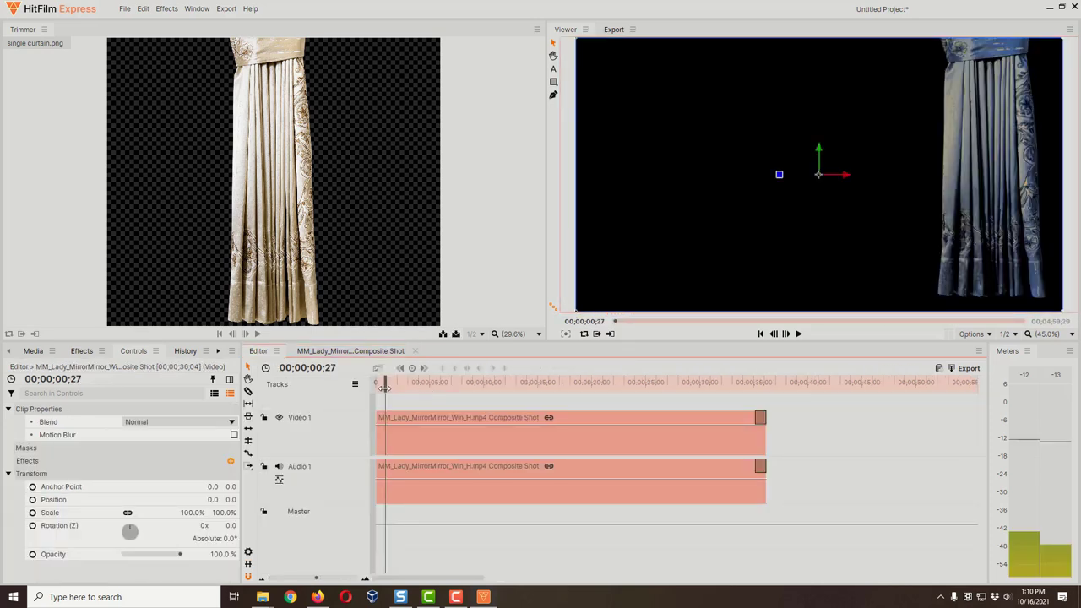
{"action": "left_click_drag", "start_coordinate": [384, 387], "coordinate": [386, 428]}
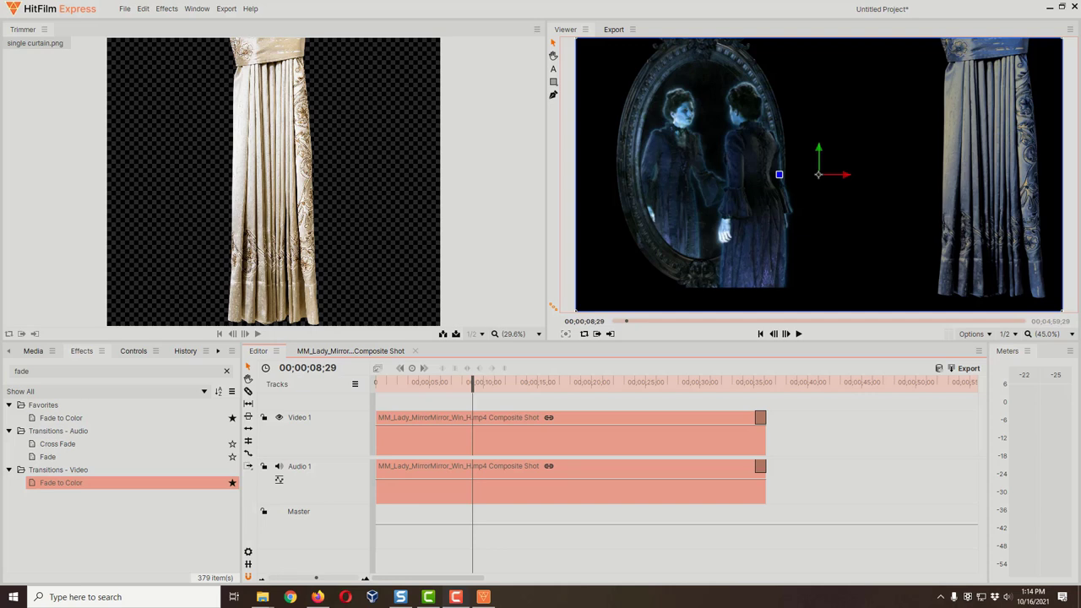
- Choose YouTube 1080p HD as the default export preset
{"action": "left_click", "coordinate": [614, 31]}
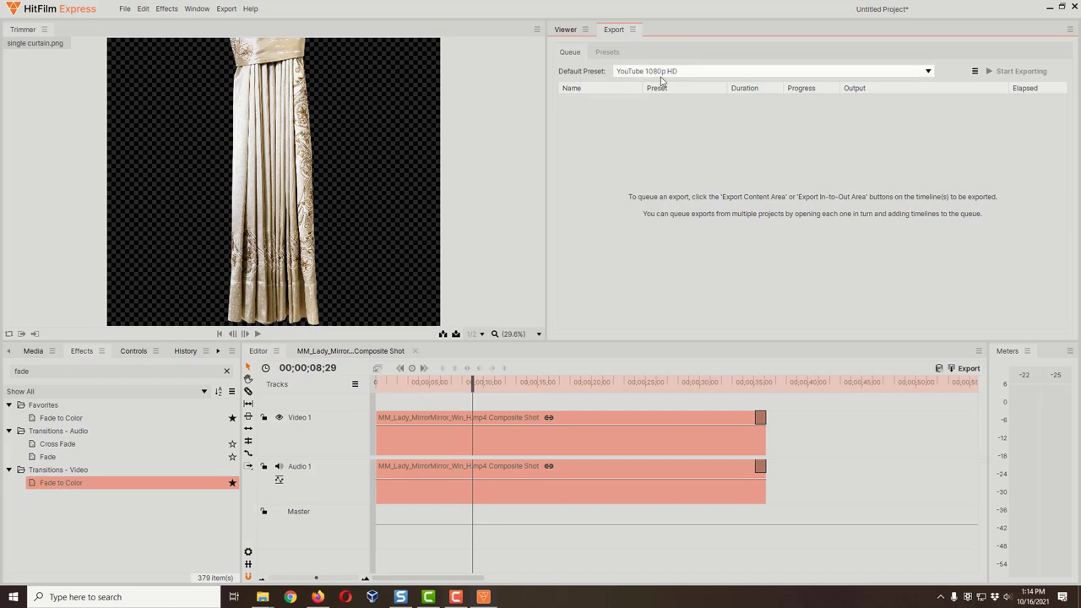
{"action": "left_click", "coordinate": [929, 74]}
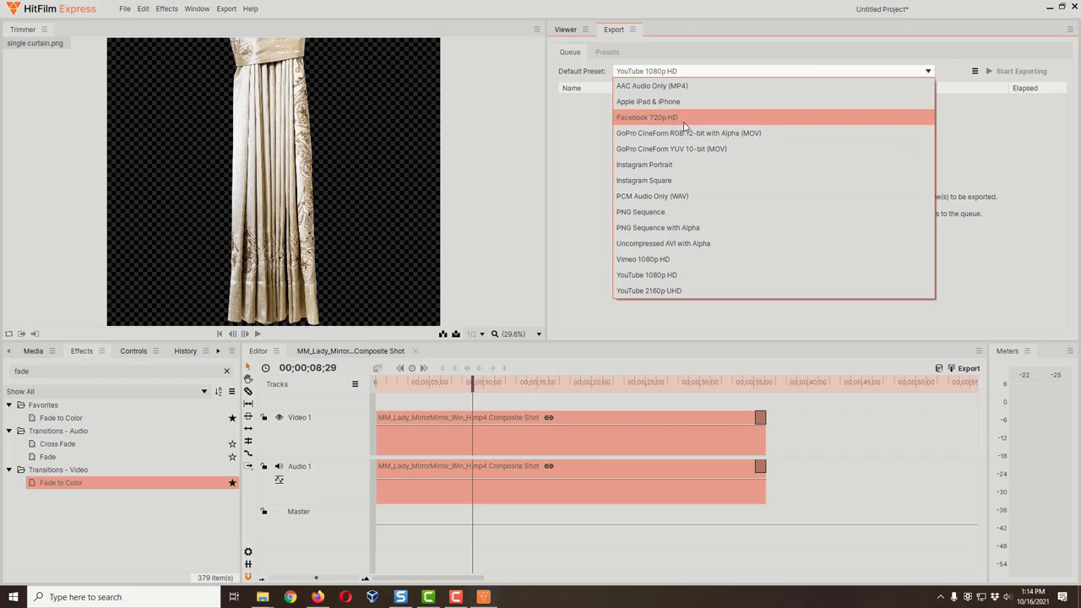
{"action": "left_click", "coordinate": [674, 277]}
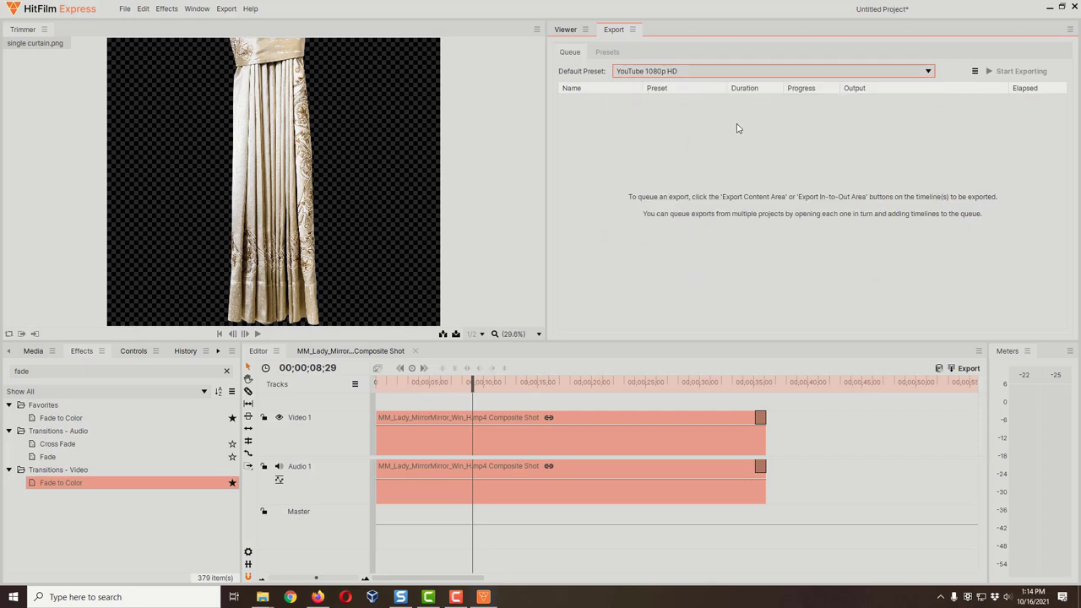
- Export the editor timeline to an MP4 named Window Haunt in the TUTORIALS subfolder Reworking Videos for Window Projection
{"action": "left_click", "coordinate": [567, 30]}
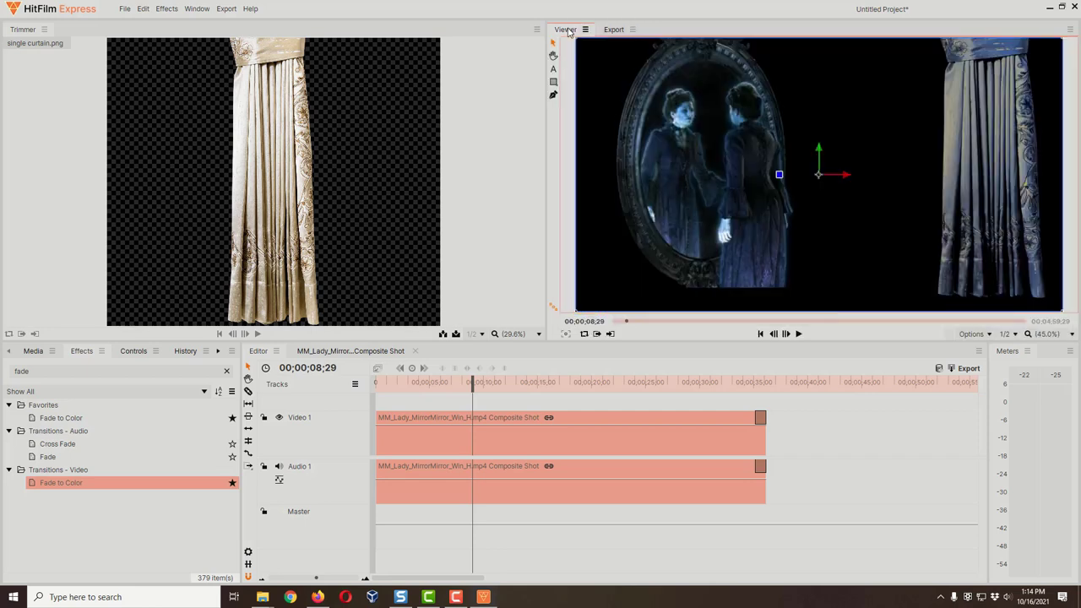
{"action": "left_click", "coordinate": [968, 369]}
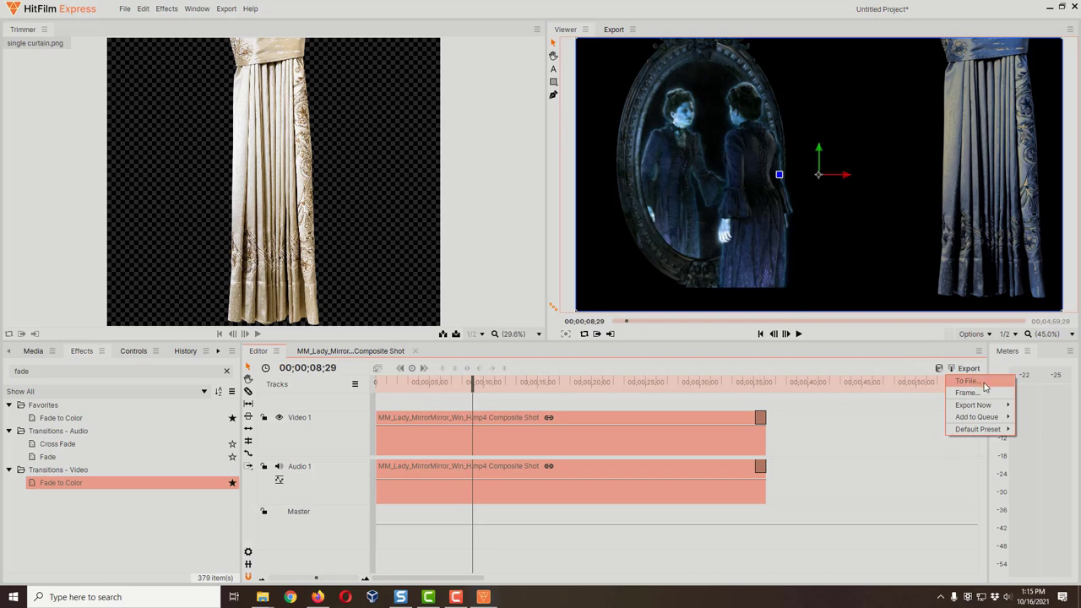
{"action": "left_click", "coordinate": [985, 387]}
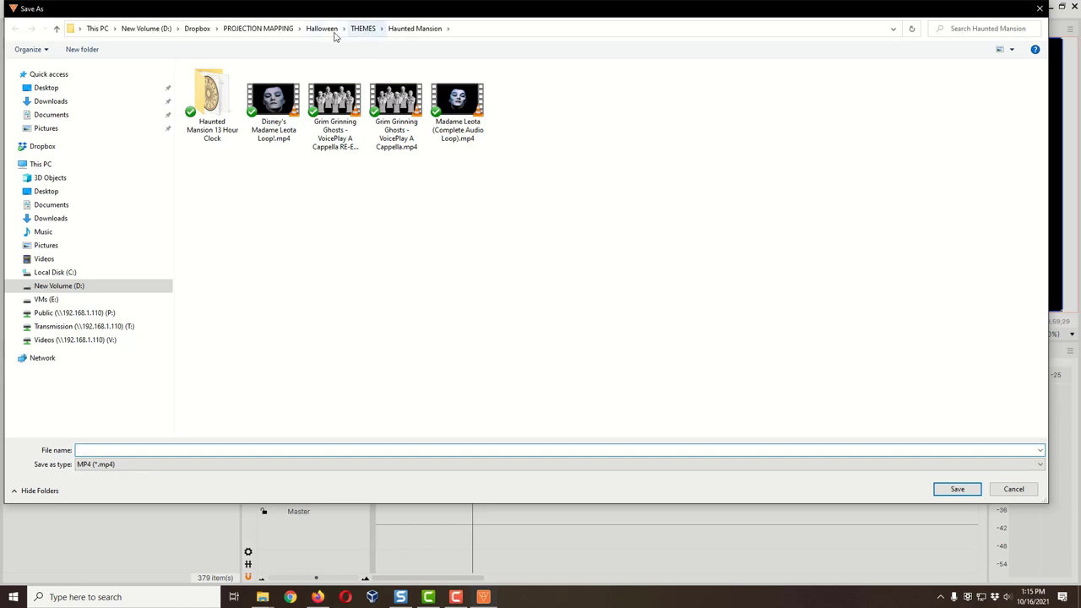
{"action": "left_click", "coordinate": [255, 29]}
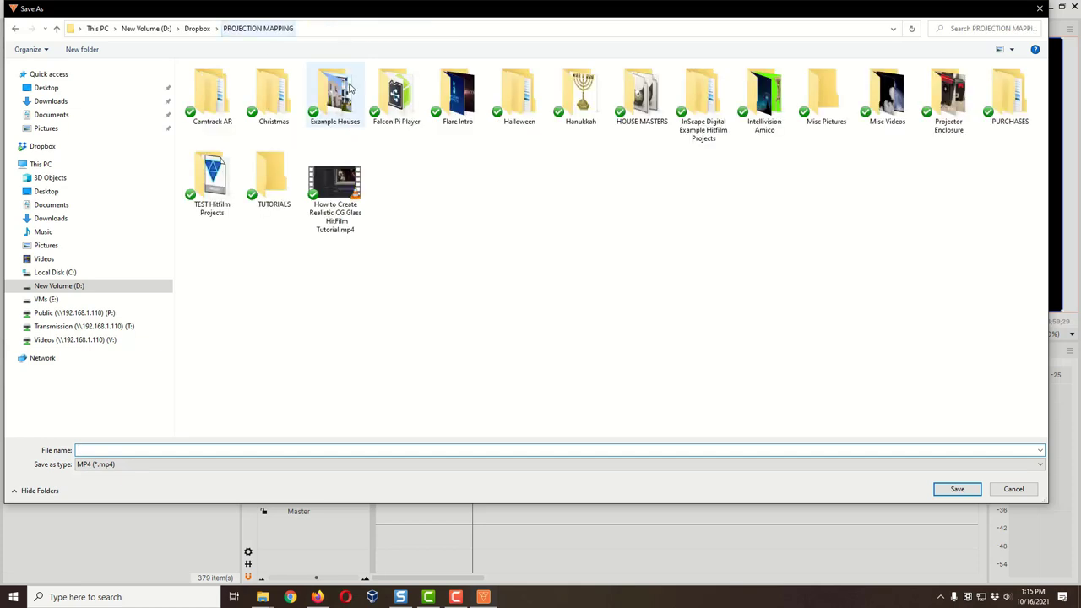
{"action": "double_click", "coordinate": [283, 190]}
{"action": "double_click", "coordinate": [287, 83]}
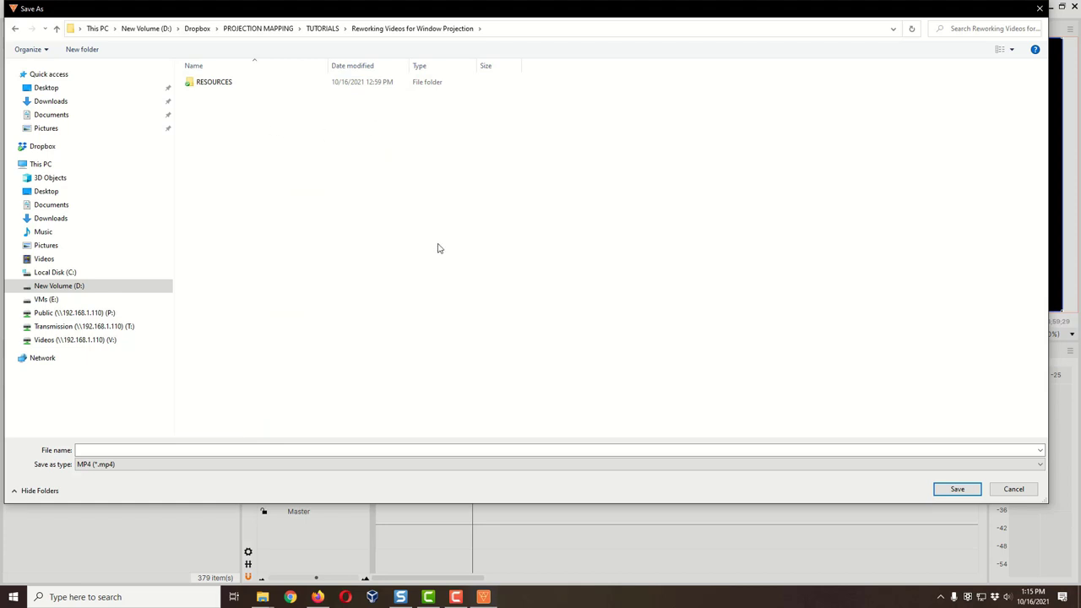
{"action": "left_click", "coordinate": [426, 450]}
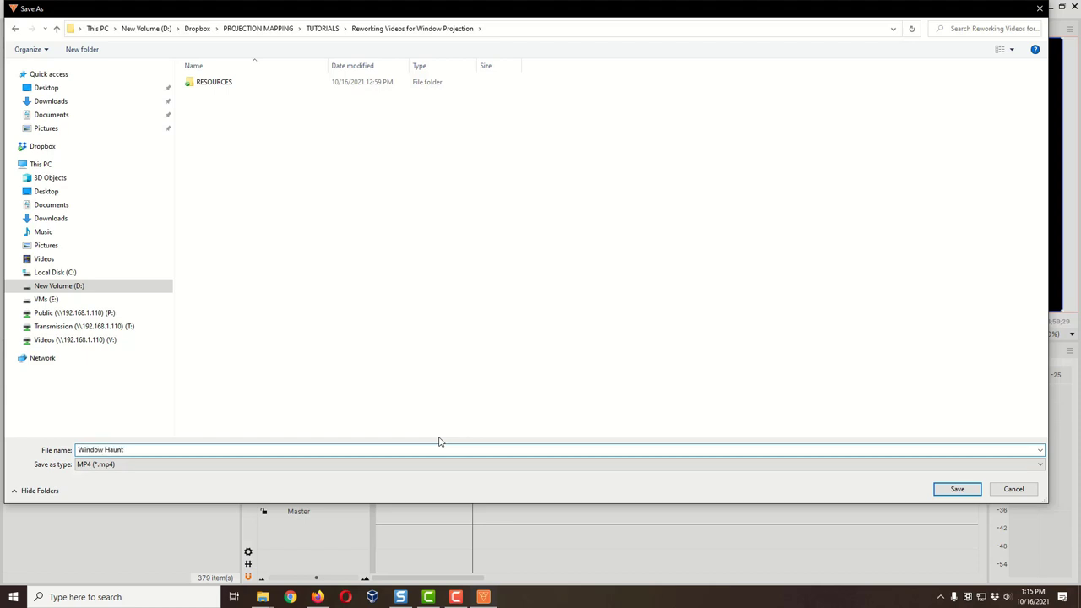
{"action": "left_click", "coordinate": [959, 491]}
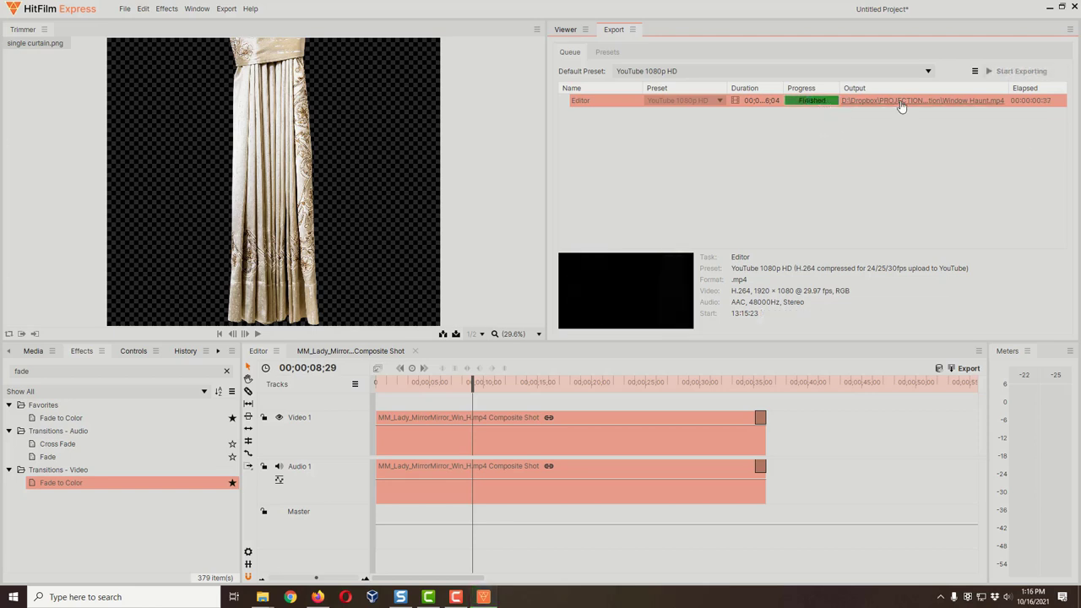
- Open the exported file's folder, play Window Haunt.mp4 in VLC media player to check the result, and pause it
{"action": "left_click", "coordinate": [947, 101]}
{"action": "left_click_drag", "start_coordinate": [836, 161], "coordinate": [456, 50]}
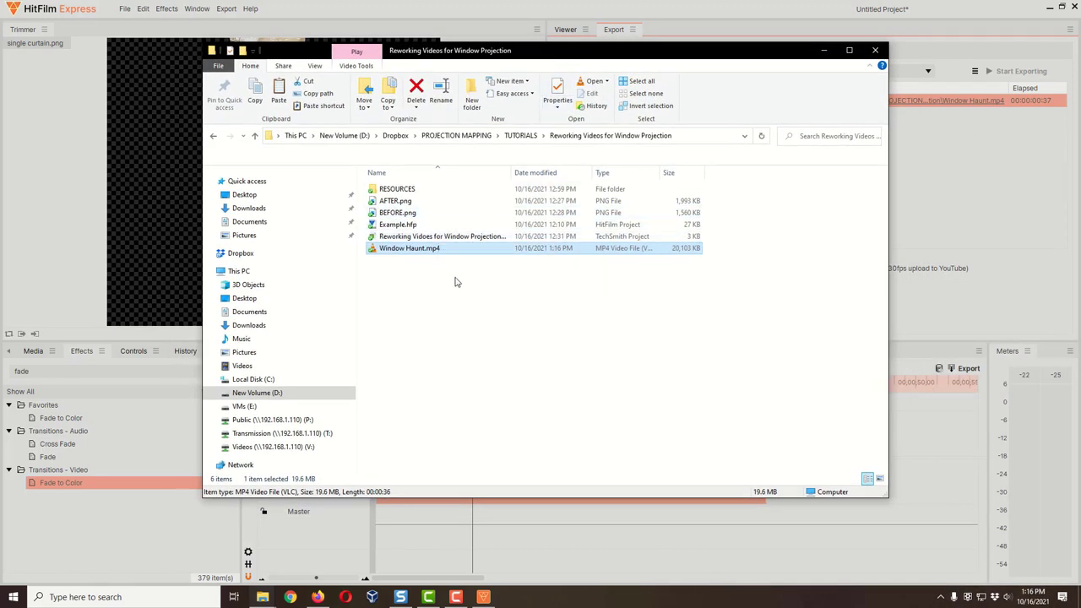
{"action": "double_click", "coordinate": [420, 251]}
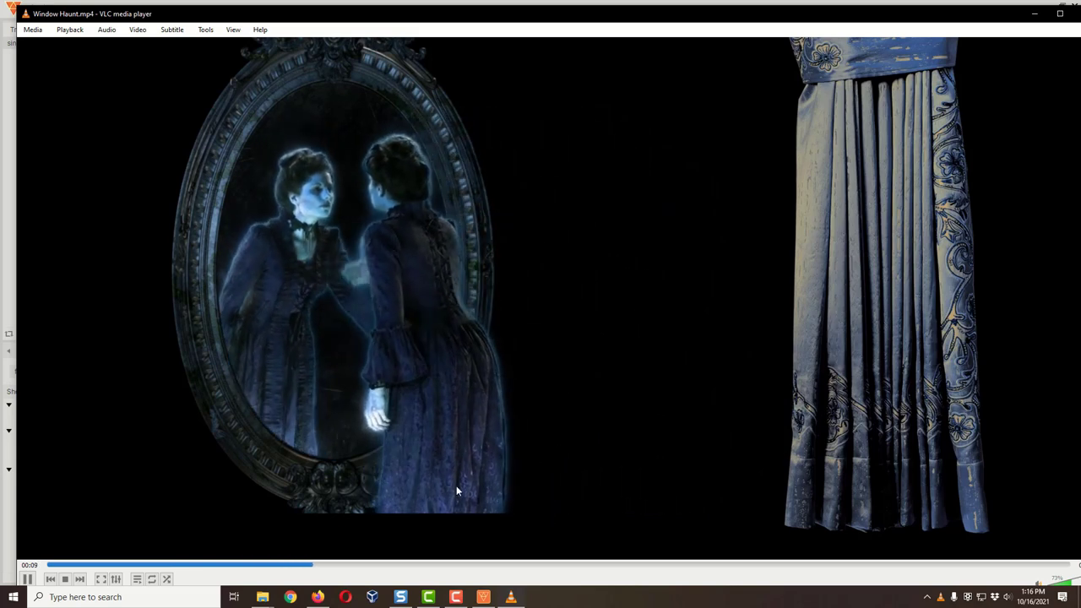
{"action": "left_click", "coordinate": [27, 579]}
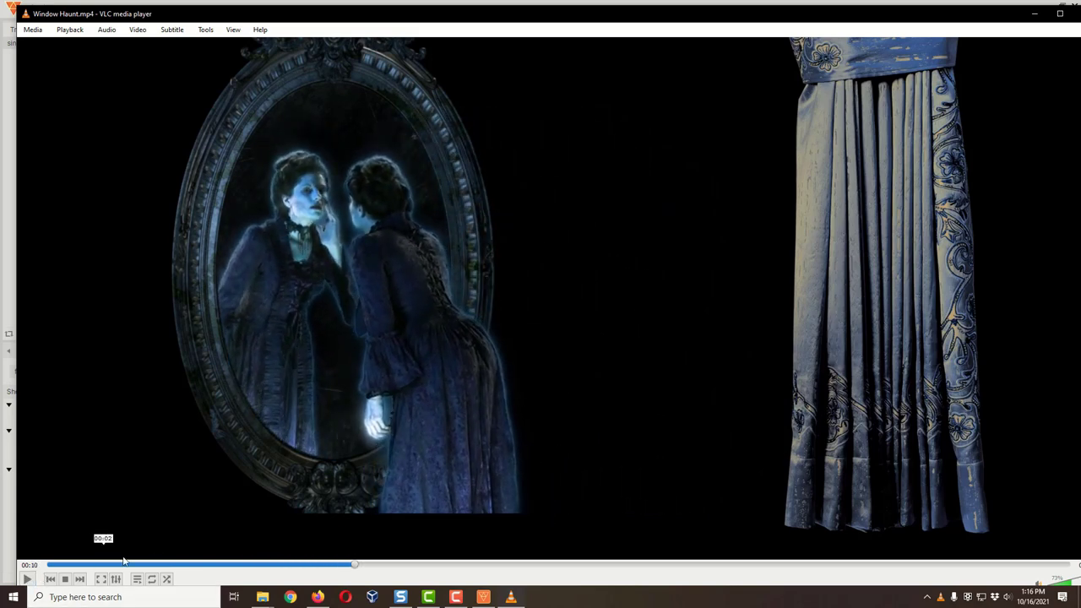